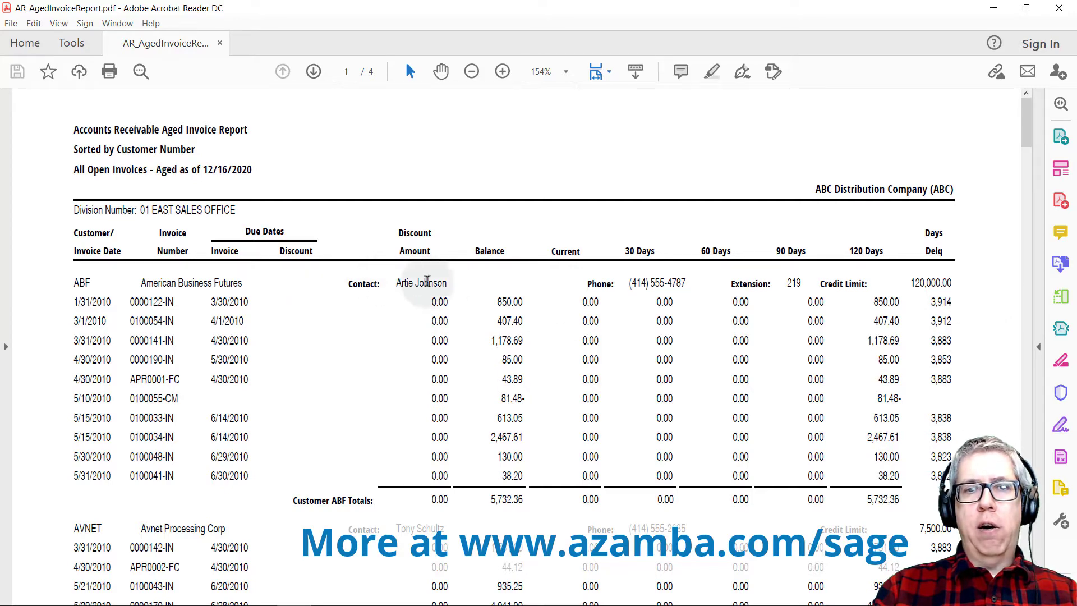
Scroll the aged invoice report down to the AVNET and BRESLIN customer sections
scroll(442, 507, down, 4)
scroll(443, 506, down, 5)
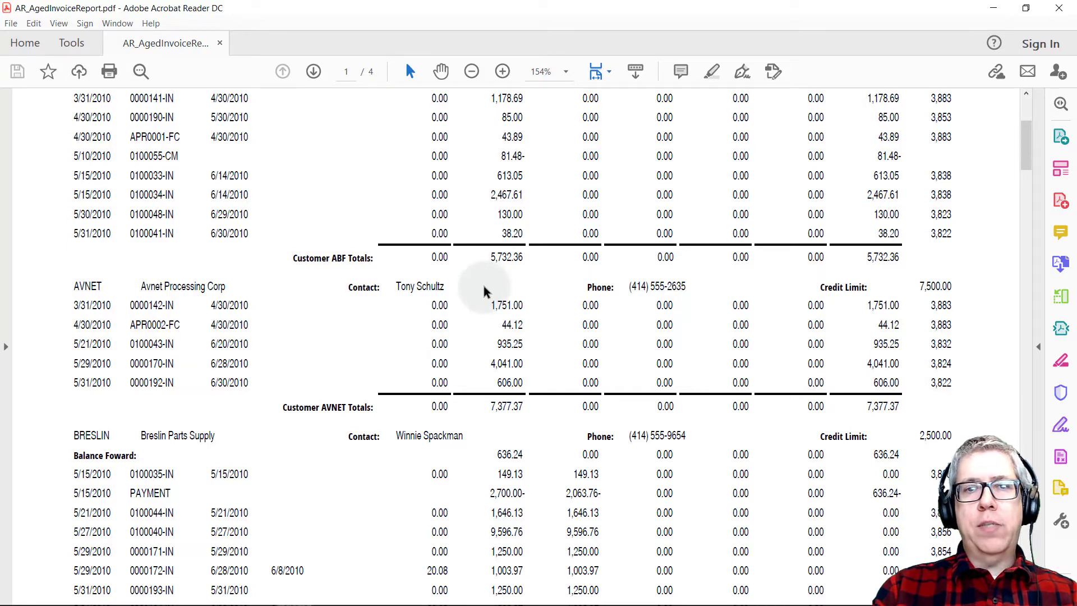
In Sage CRM, run a Company search for Past Due Amount greater than 0, returning 15 companies
mouse_move(312, 603)
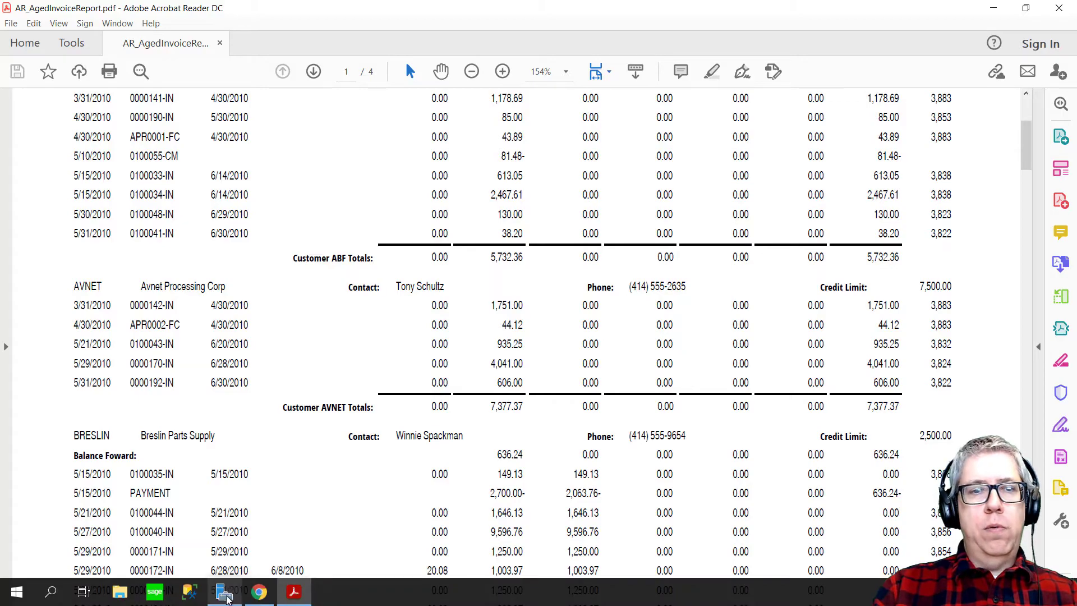
click(259, 591)
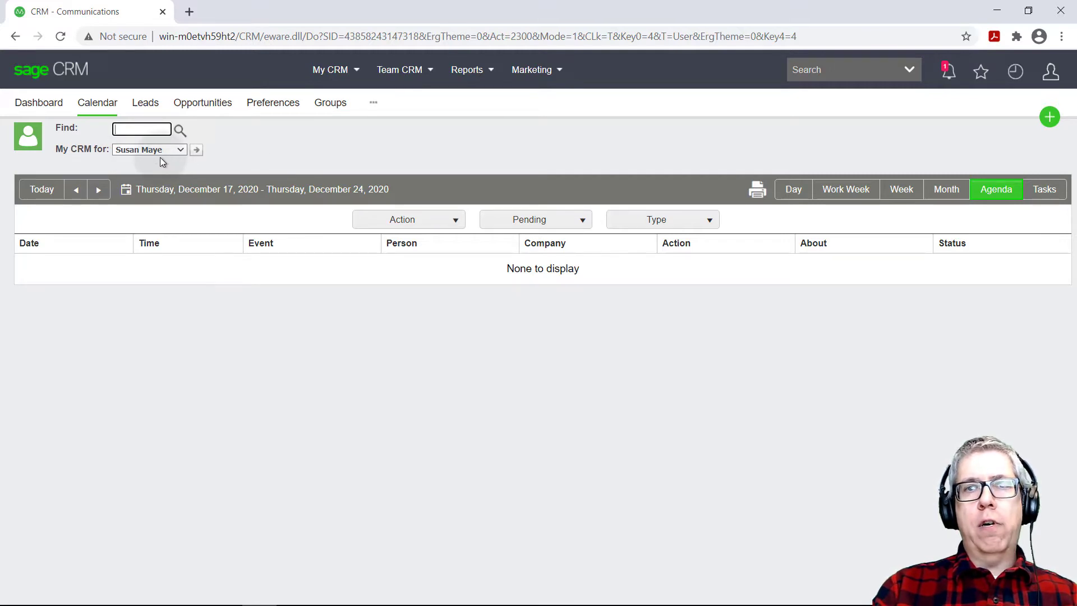
click(345, 146)
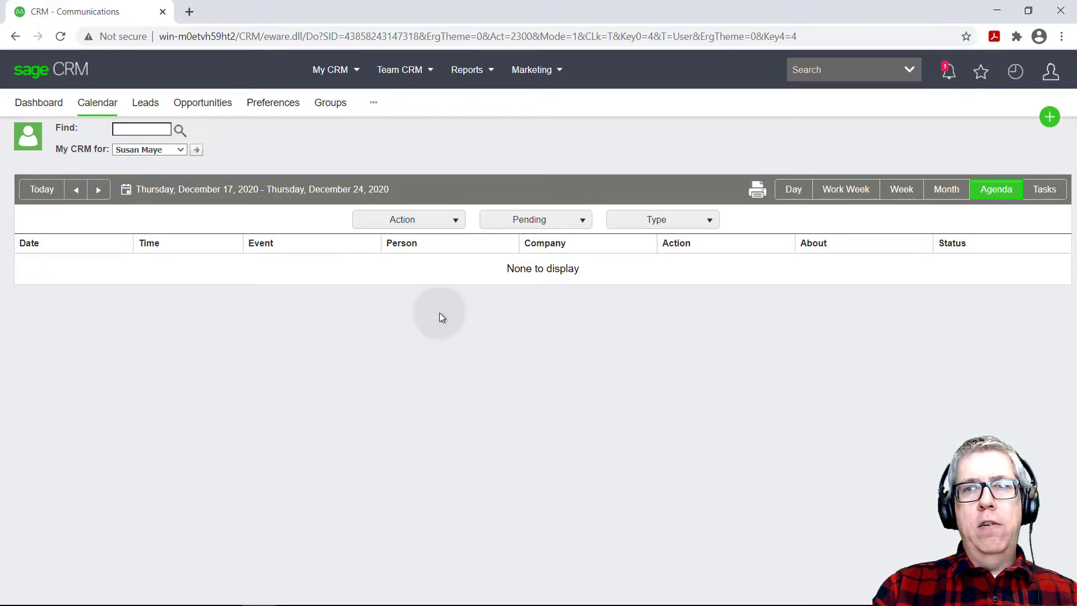
click(911, 70)
click(840, 97)
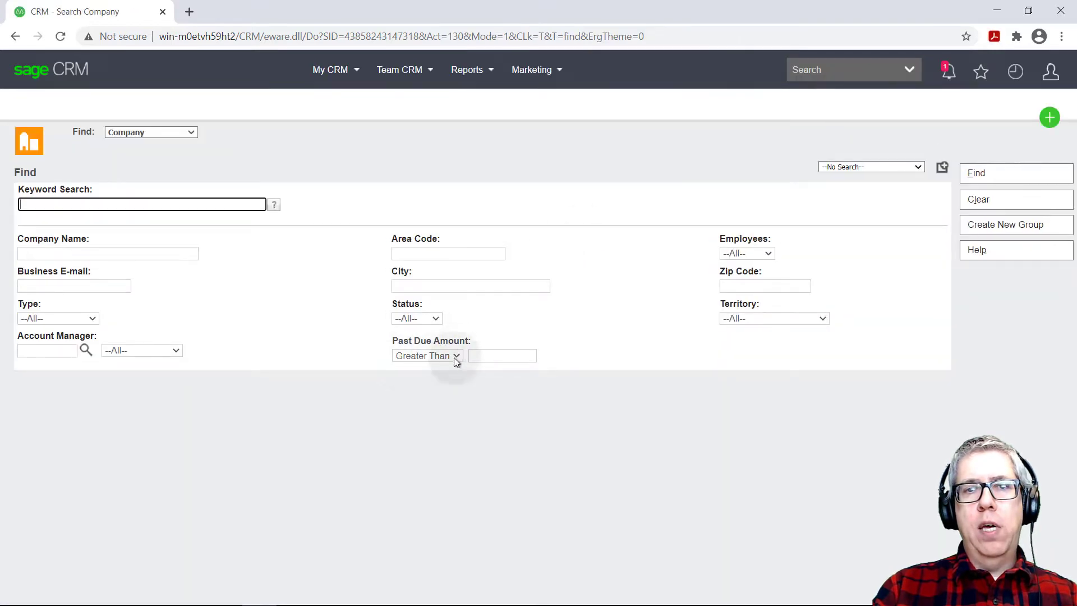
click(483, 356)
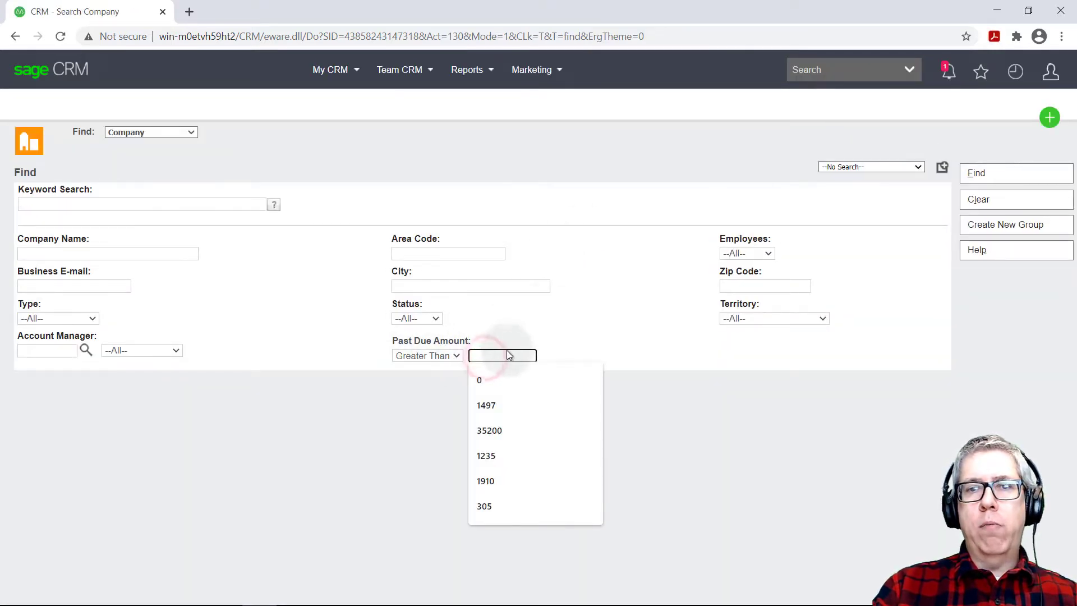
click(502, 380)
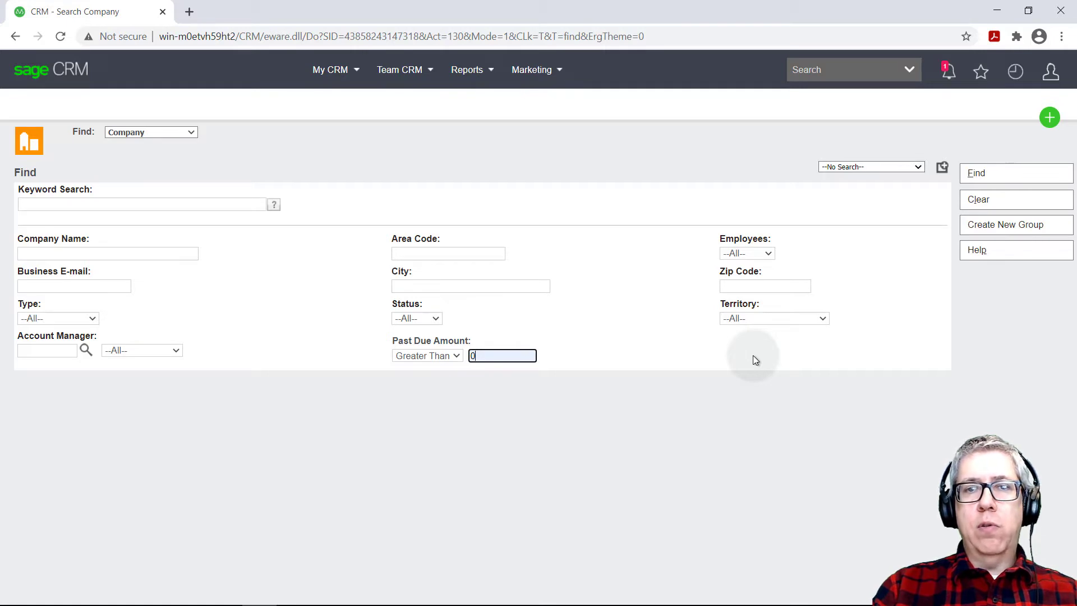
click(701, 352)
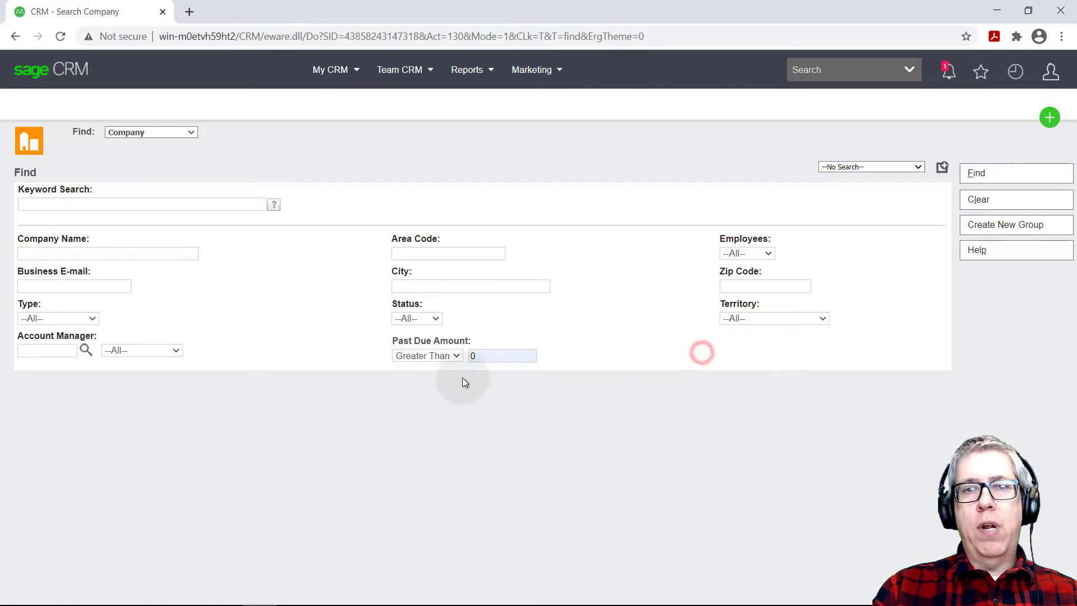
click(978, 175)
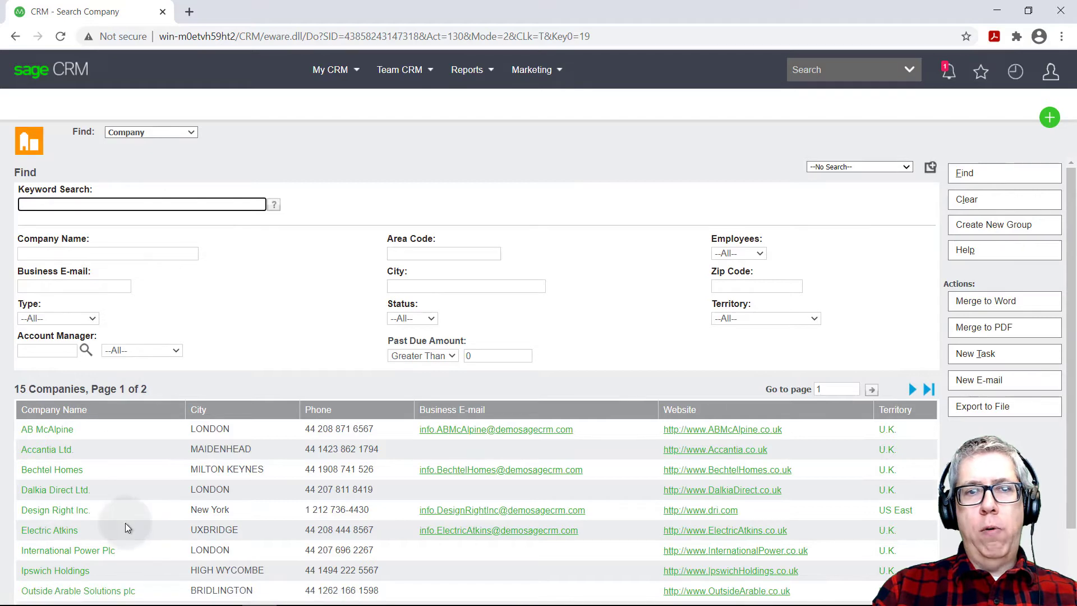
Start an AR Collection Call group task with subject 'They owe us money' and payment-chasing details
click(969, 358)
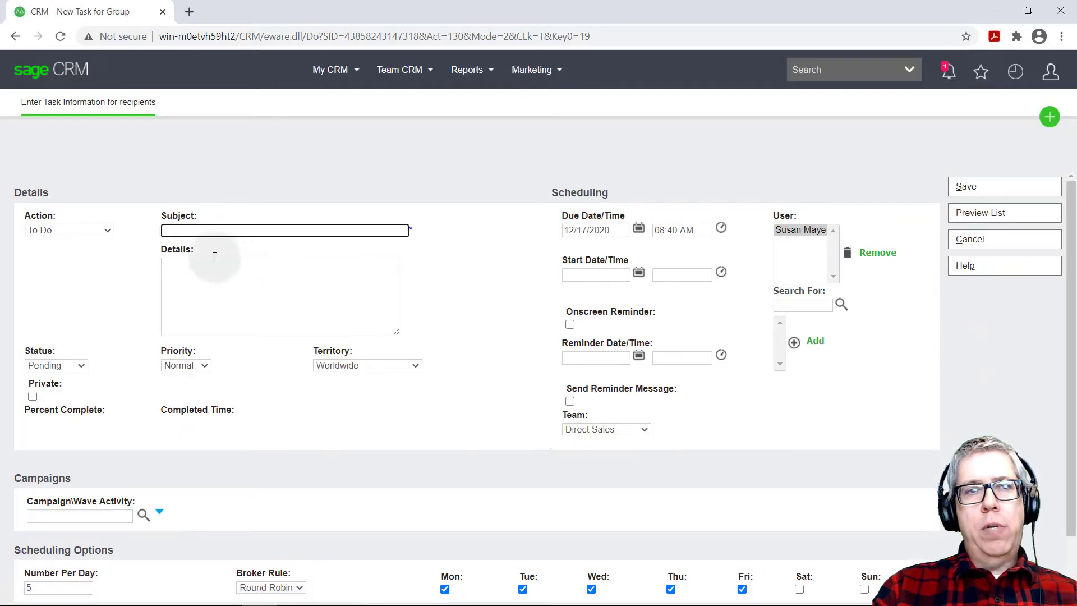
click(90, 229)
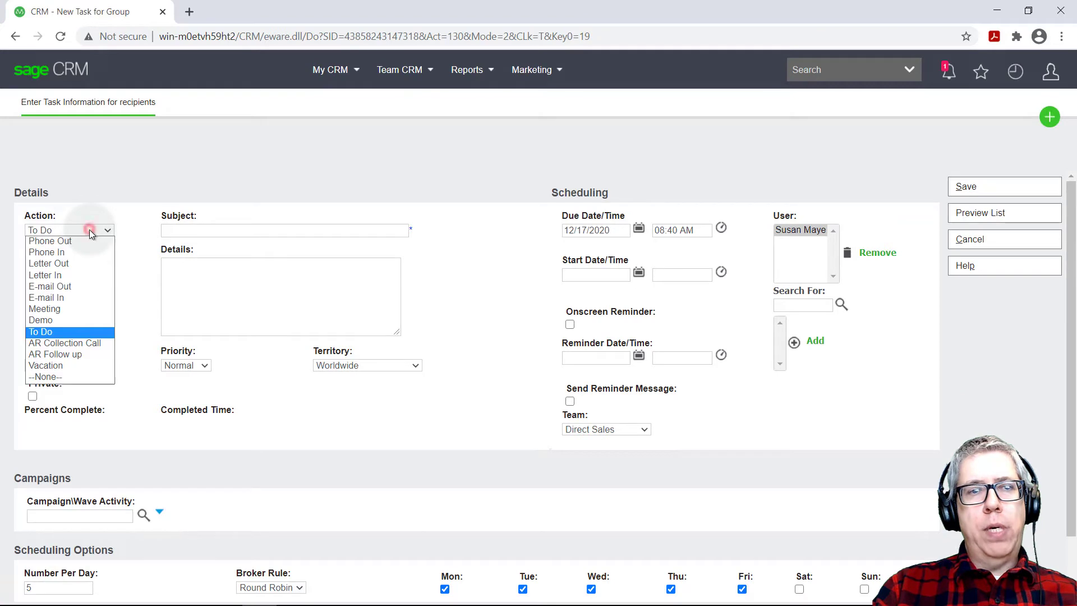
click(79, 343)
click(227, 231)
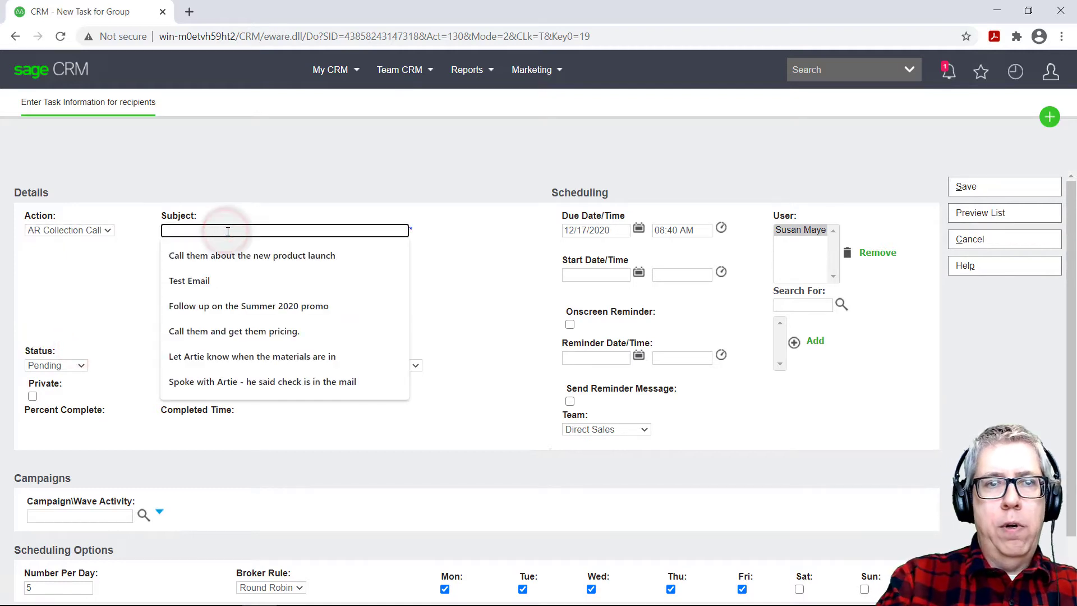
text(They owe us money)
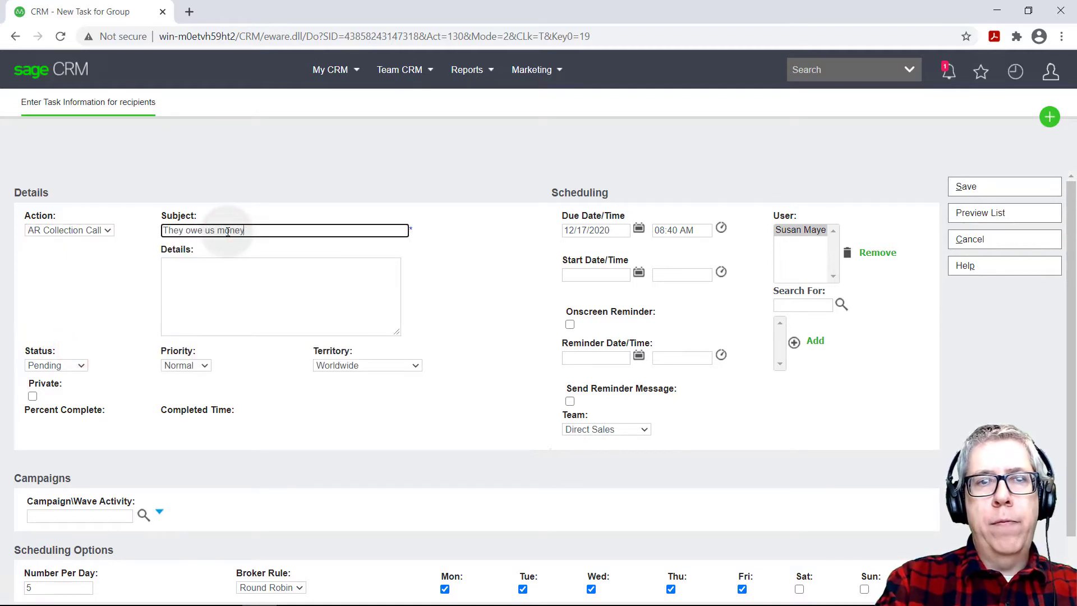
key(Tab)
text(Call)
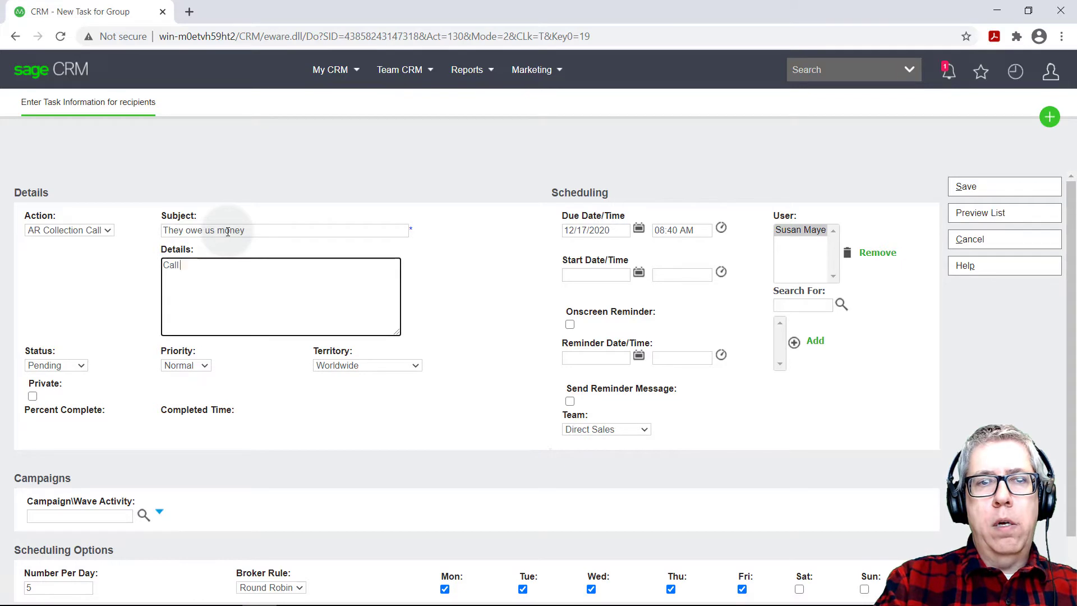
text( about their outsta)
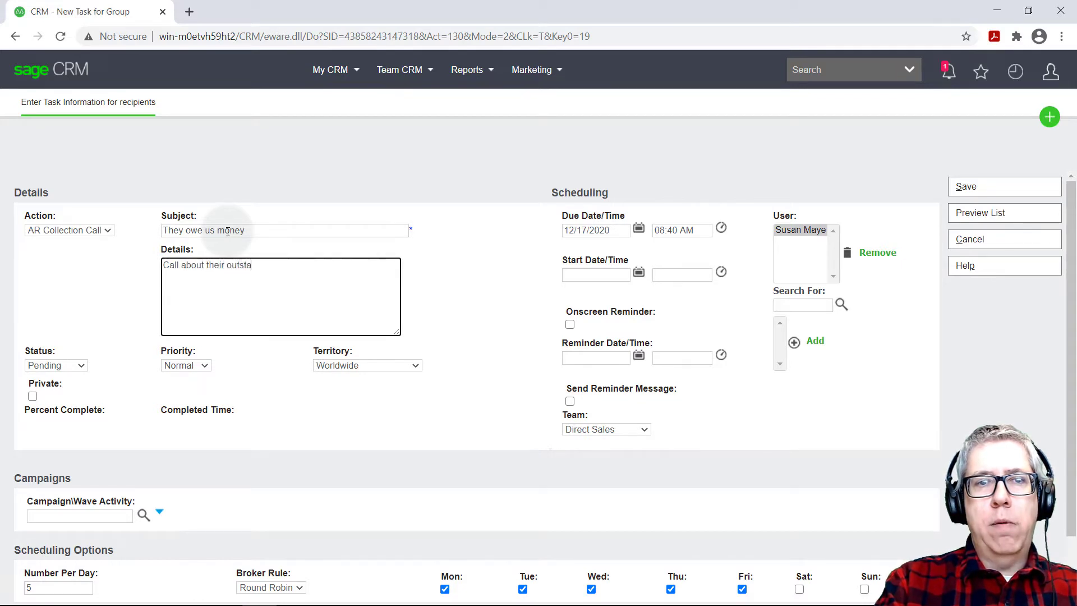
text(nding balance -)
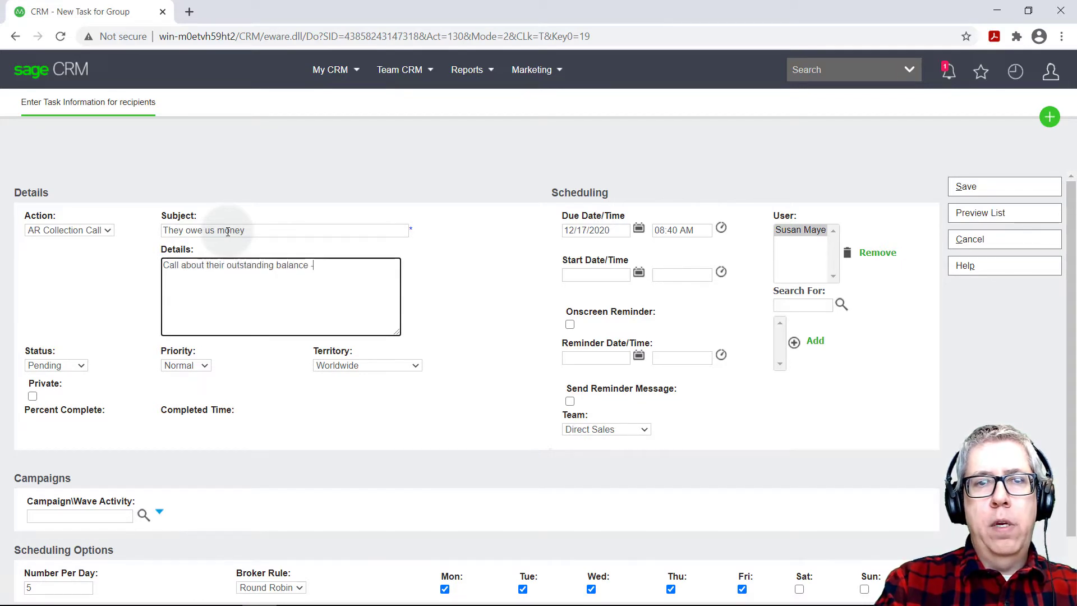
text( and get a payment)
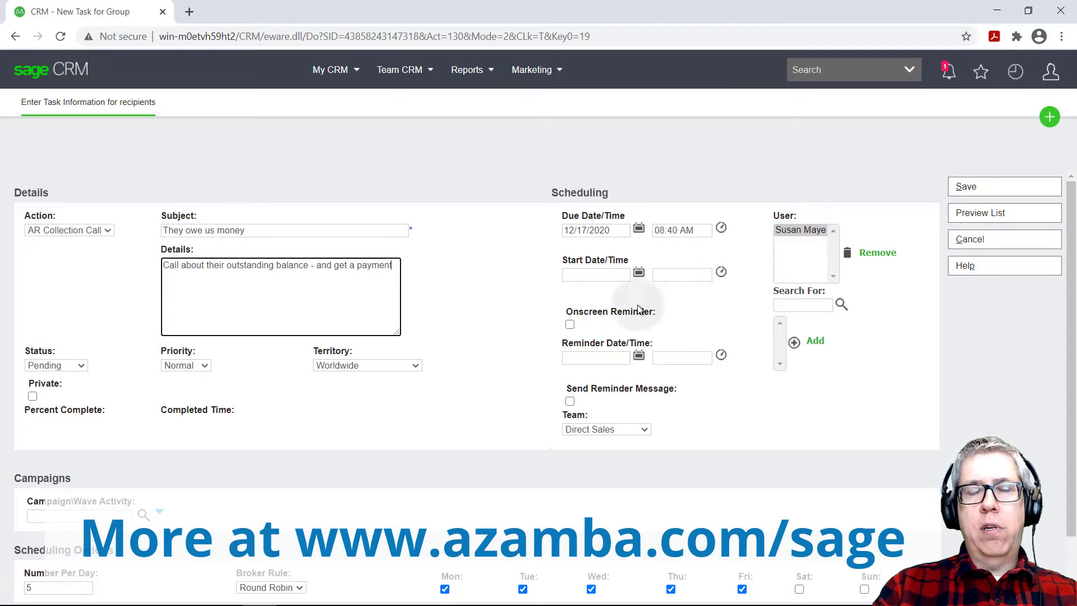
Set the task's Number Per Day to 15
scroll(512, 315, down, 1)
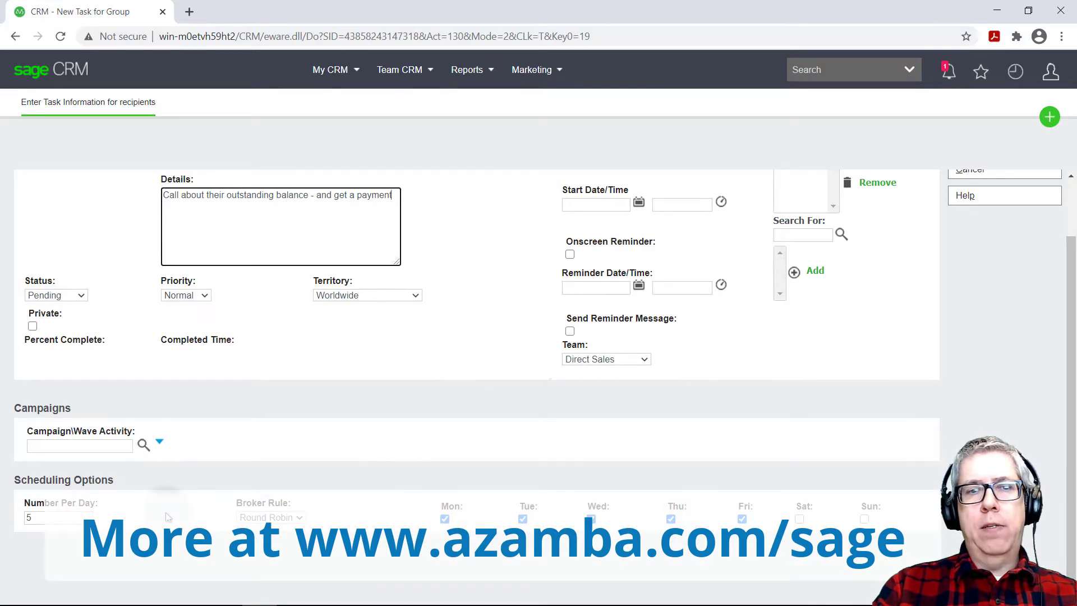
double_click(59, 514)
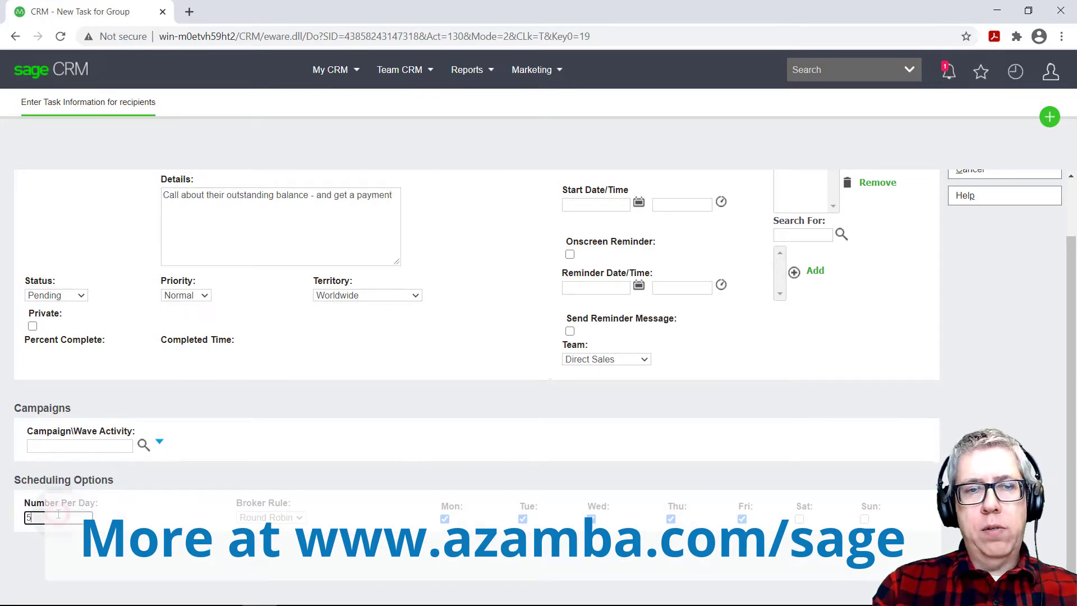
text(15)
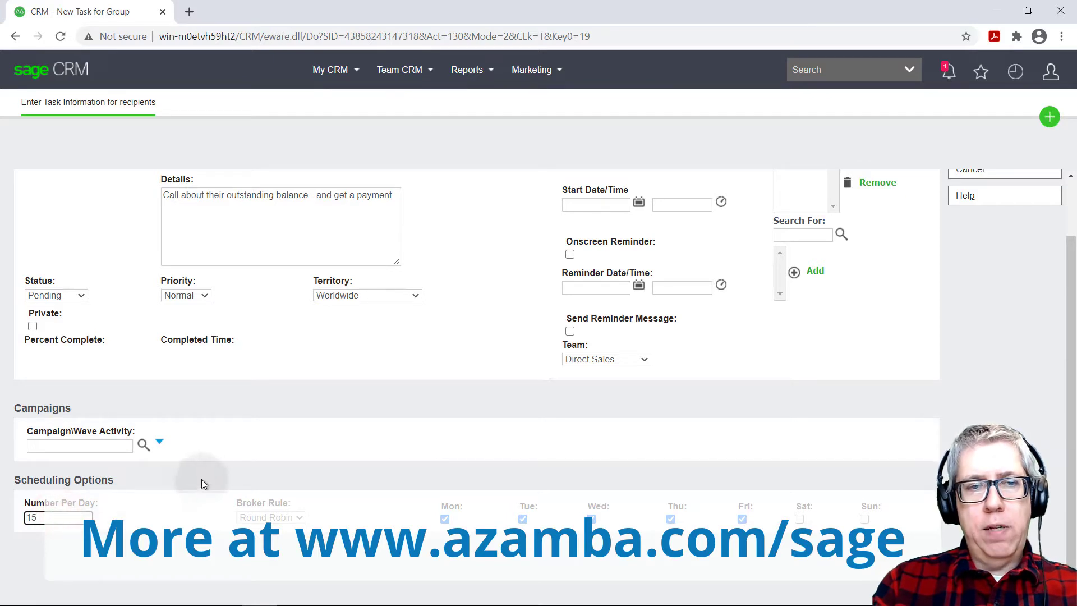
click(341, 416)
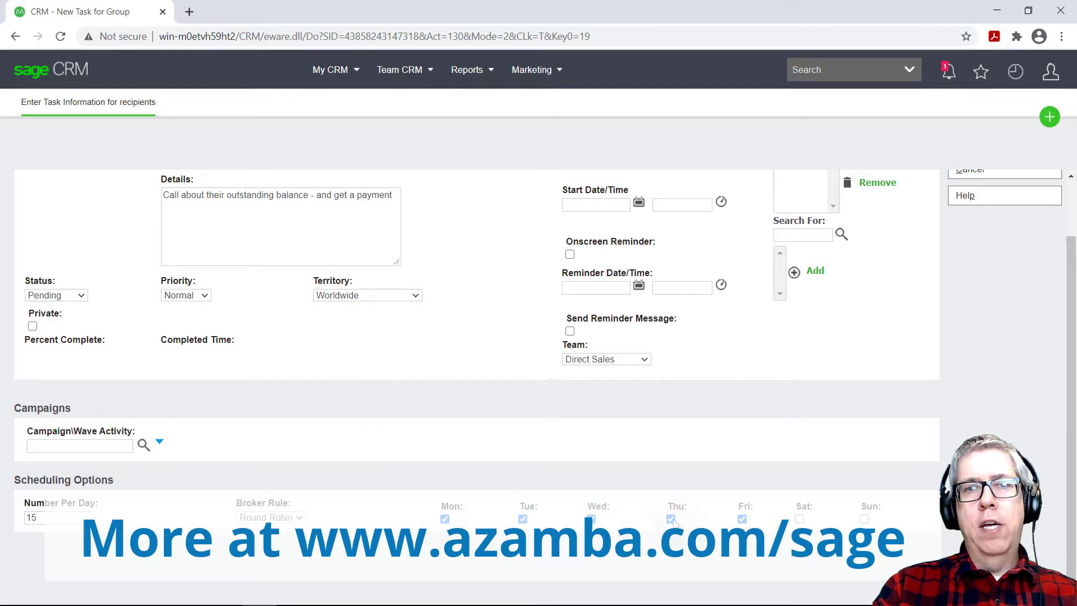
click(534, 455)
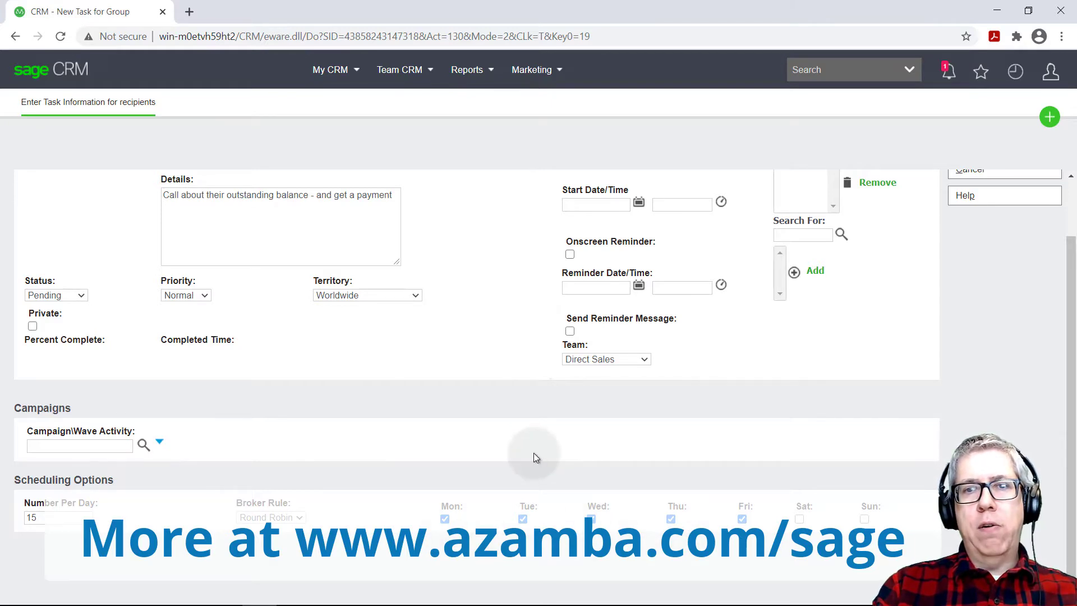
scroll(533, 453, up, 1)
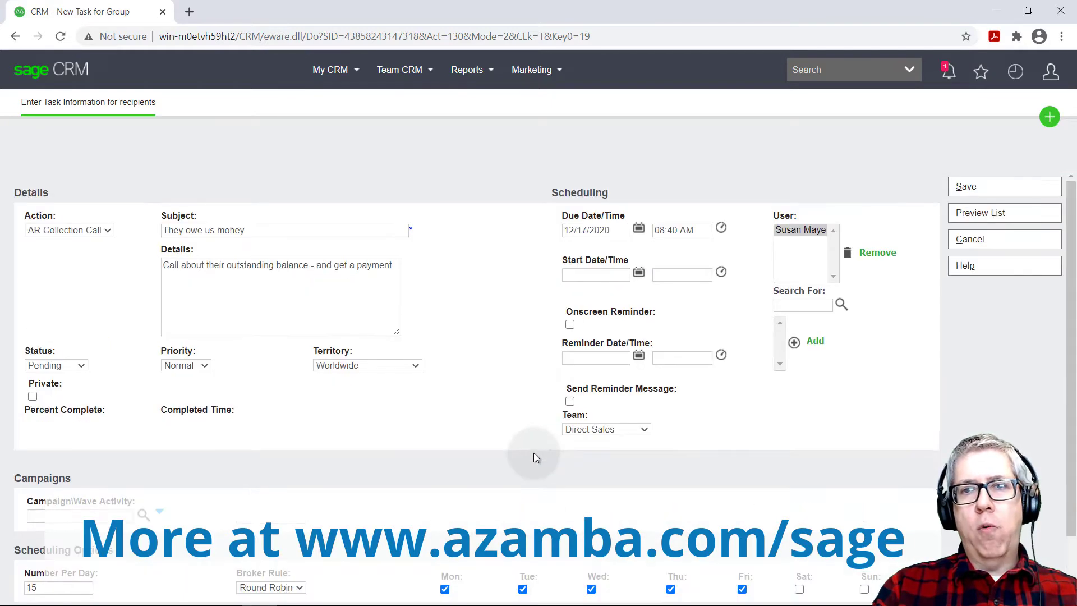
Save and confirm the 15 group tasks, then view them in the My CRM calendar agenda
click(986, 186)
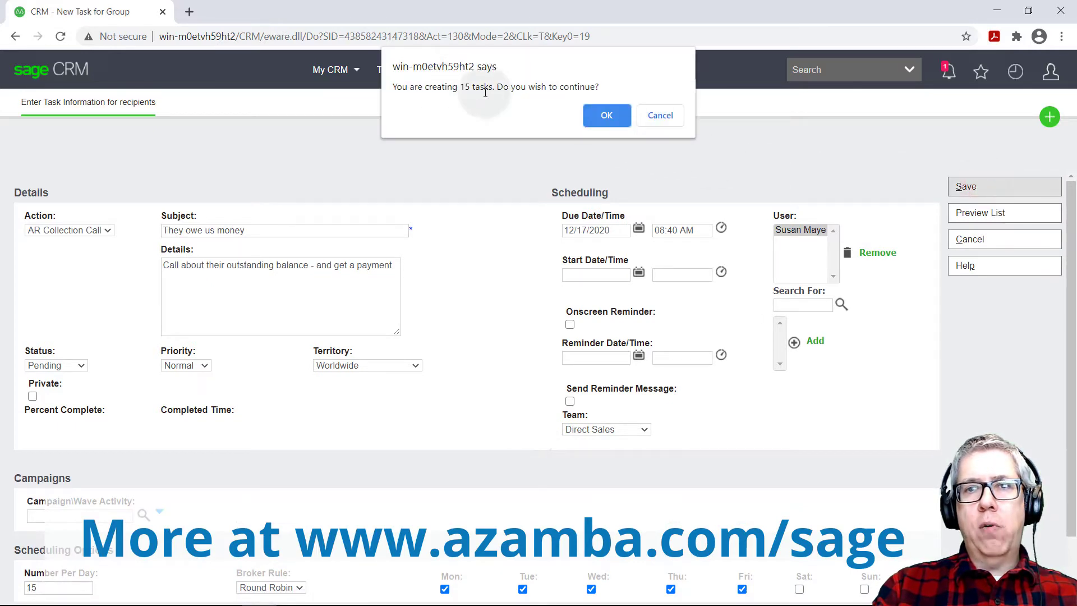
click(602, 117)
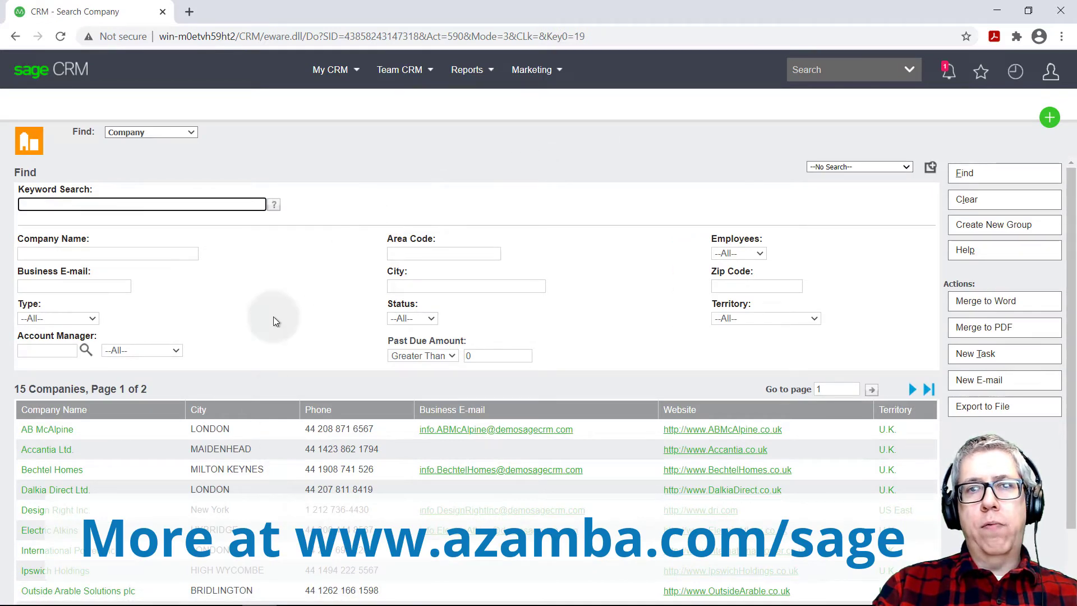
mouse_move(339, 71)
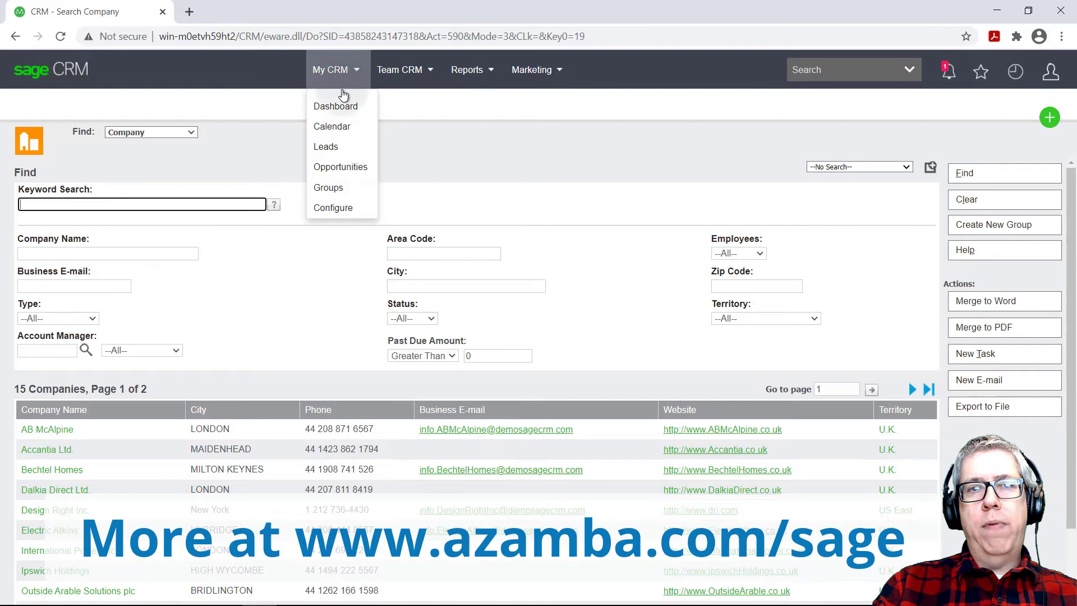
click(337, 128)
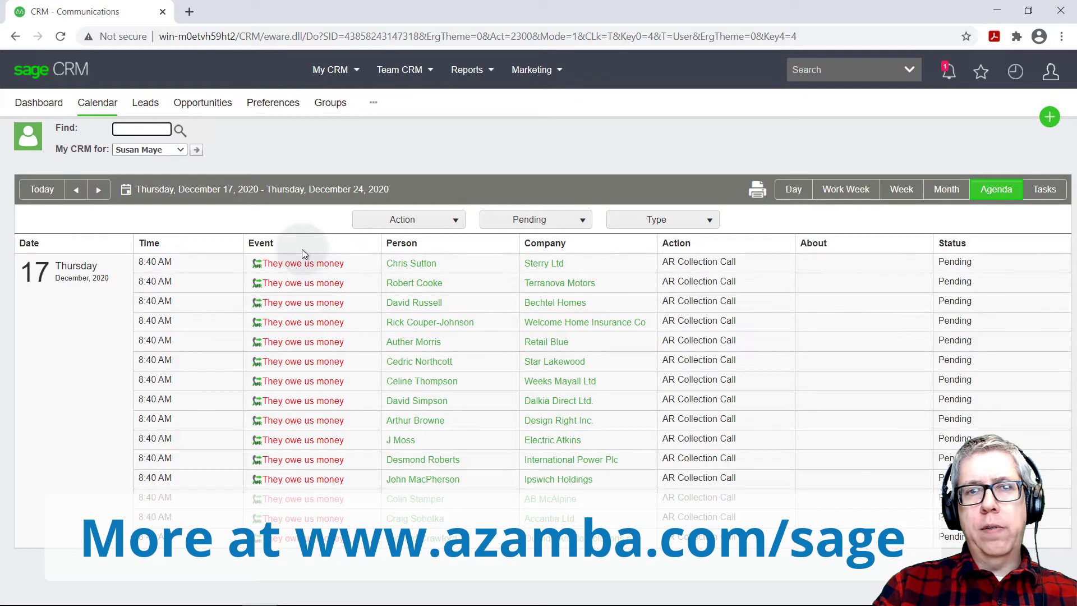
Open the first 'They owe us money' task and replace its details with notes that the check is in the mail
click(320, 268)
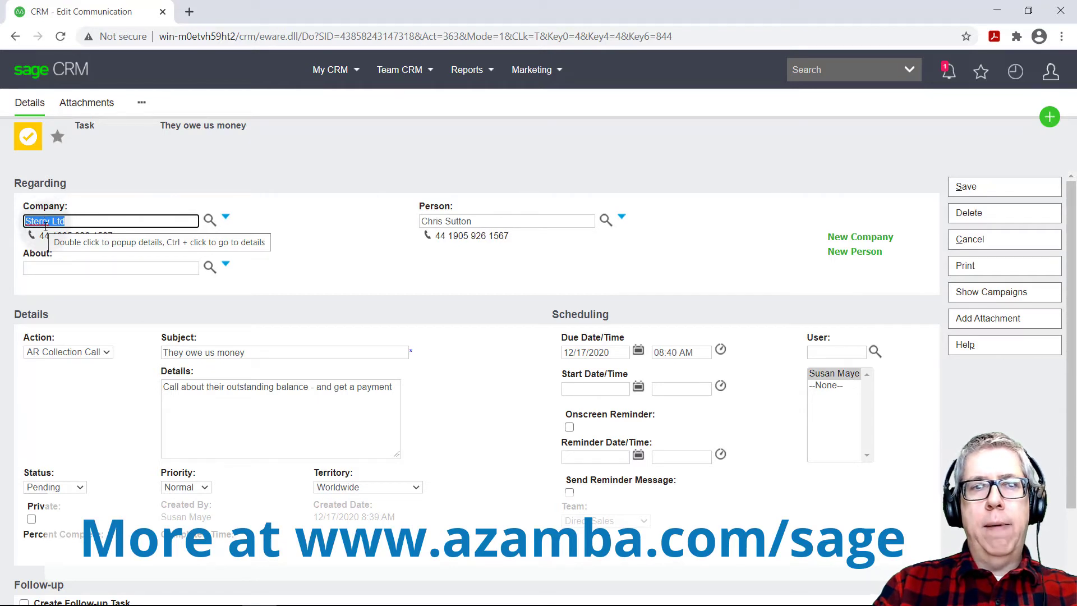
click(310, 420)
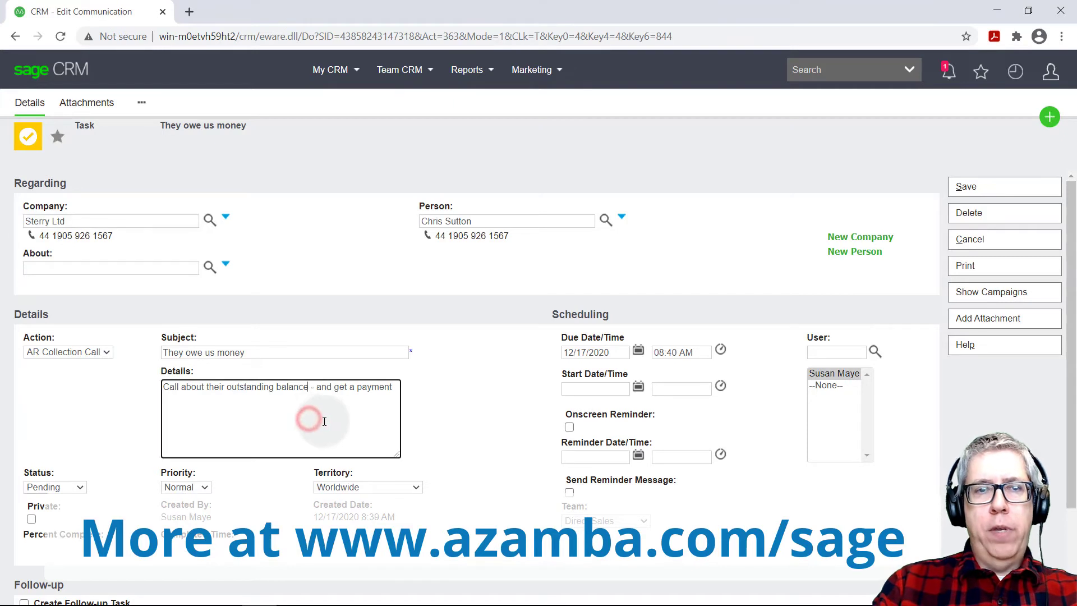
triple_click(325, 421)
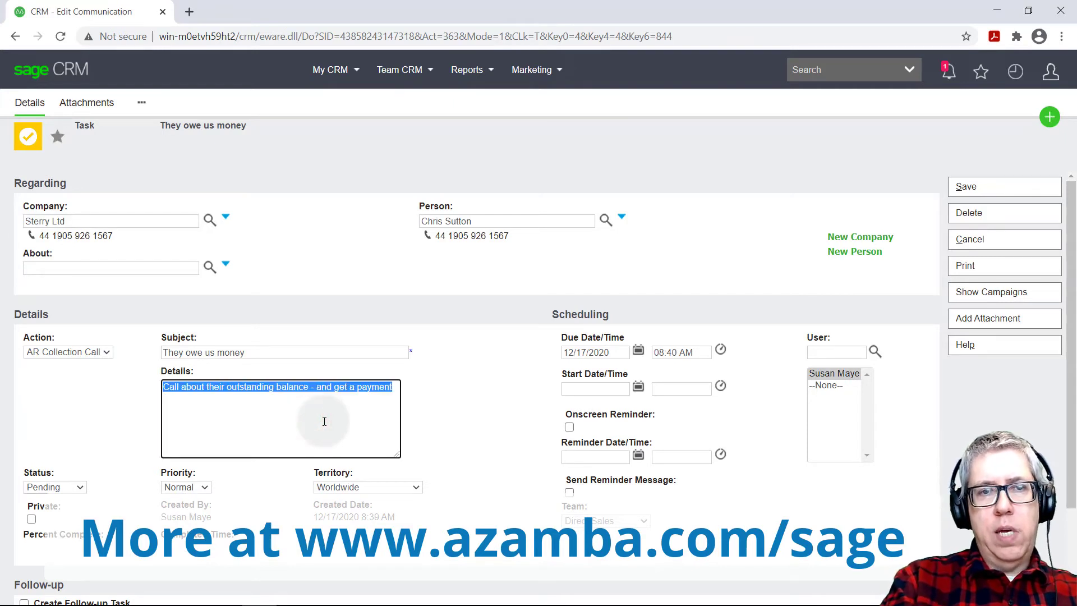
text(Spoke with C)
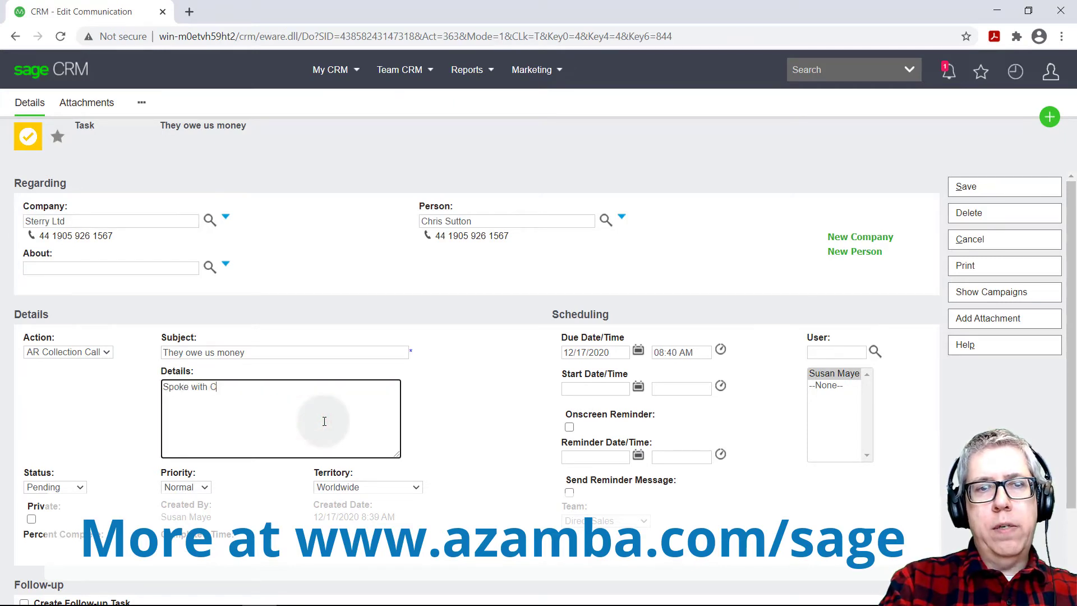
text(hris - they s)
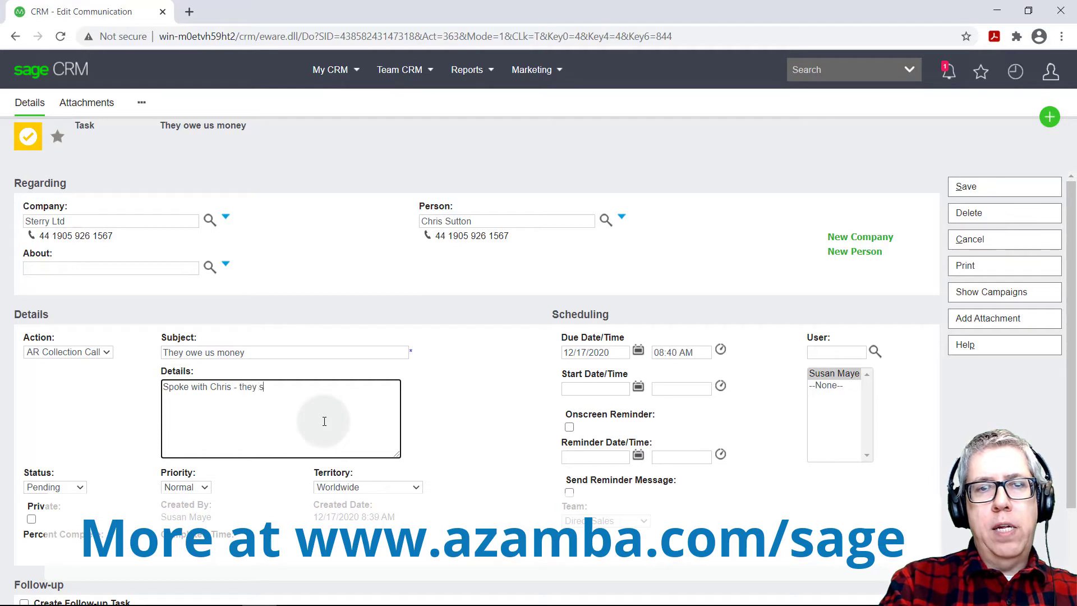
text(aid the check is in)
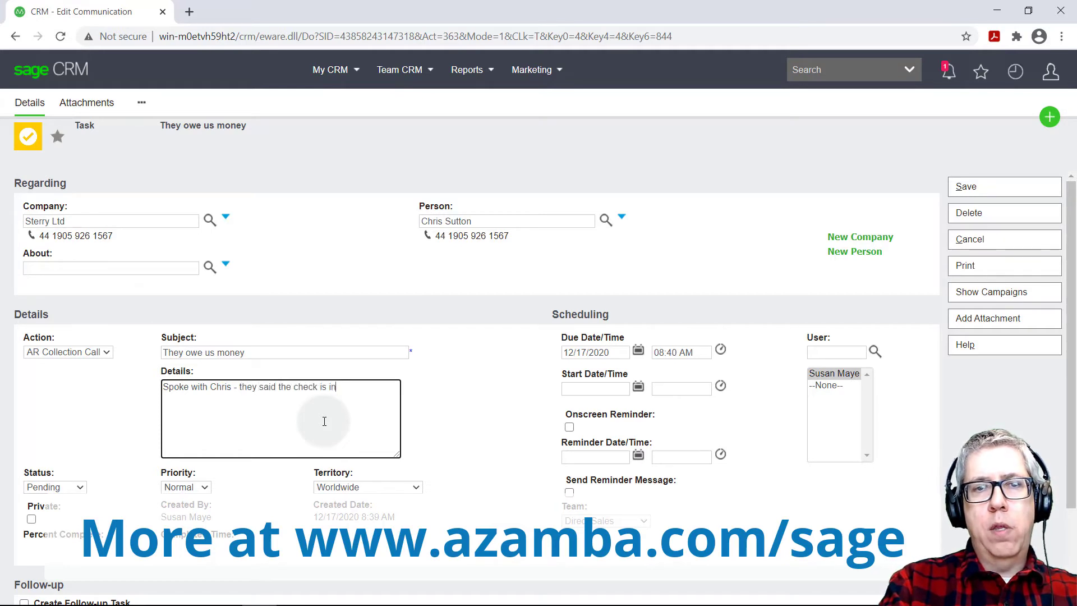
text( the mail.)
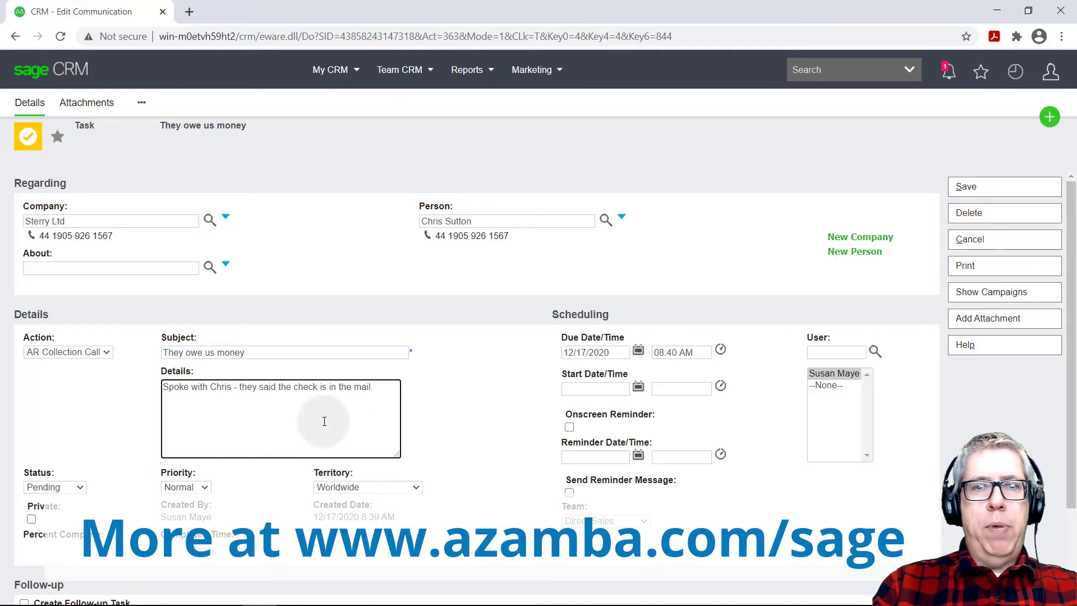
click(443, 390)
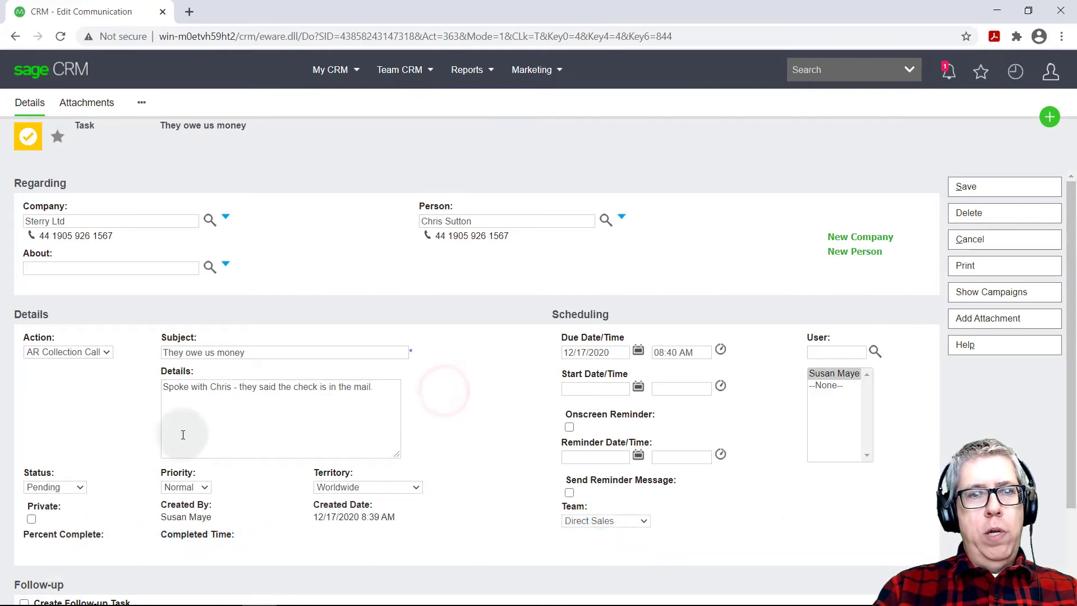
Set the task Status to Complete and tick Create Follow-up Task
click(79, 486)
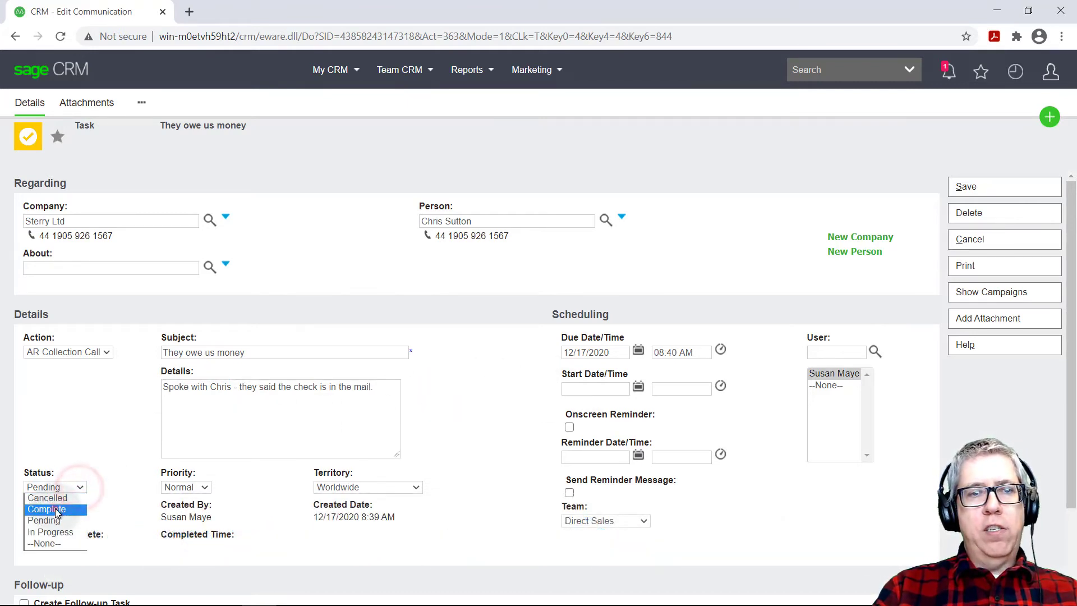
click(56, 510)
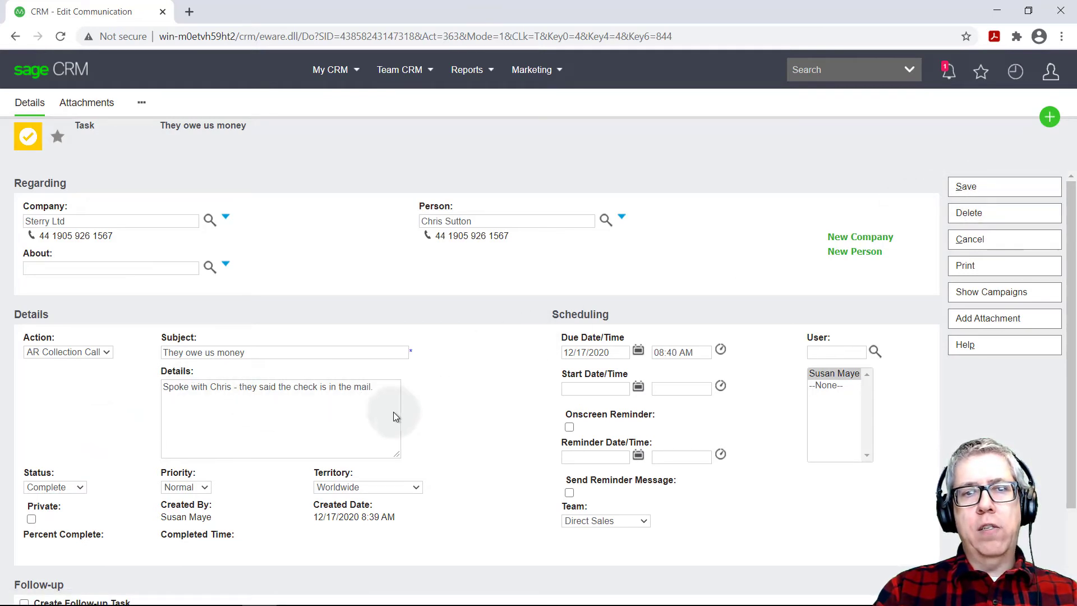
scroll(404, 420, down, 3)
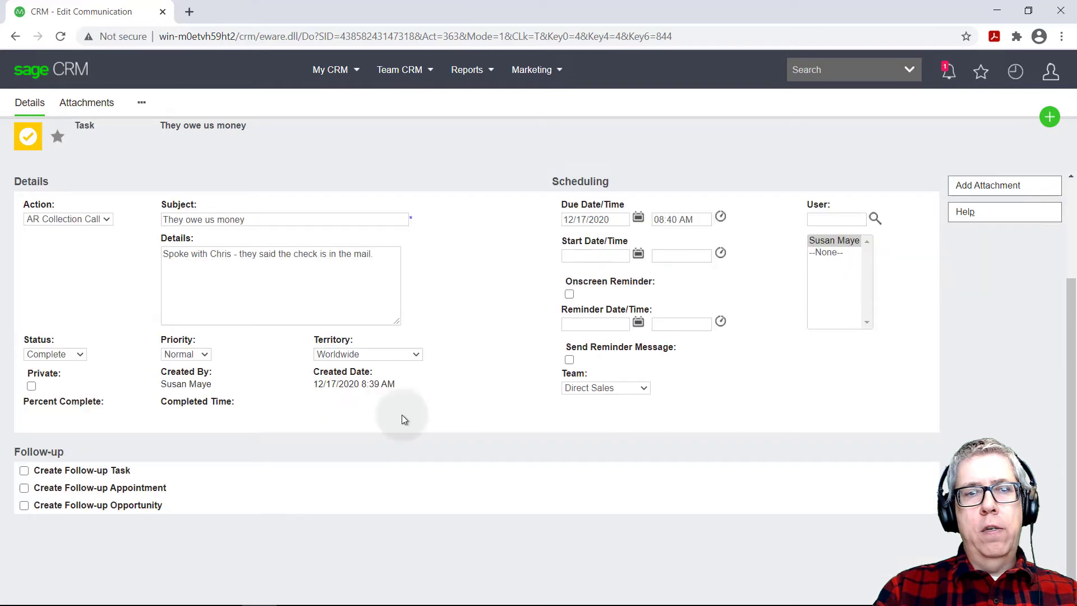
click(24, 471)
scroll(933, 197, up, 3)
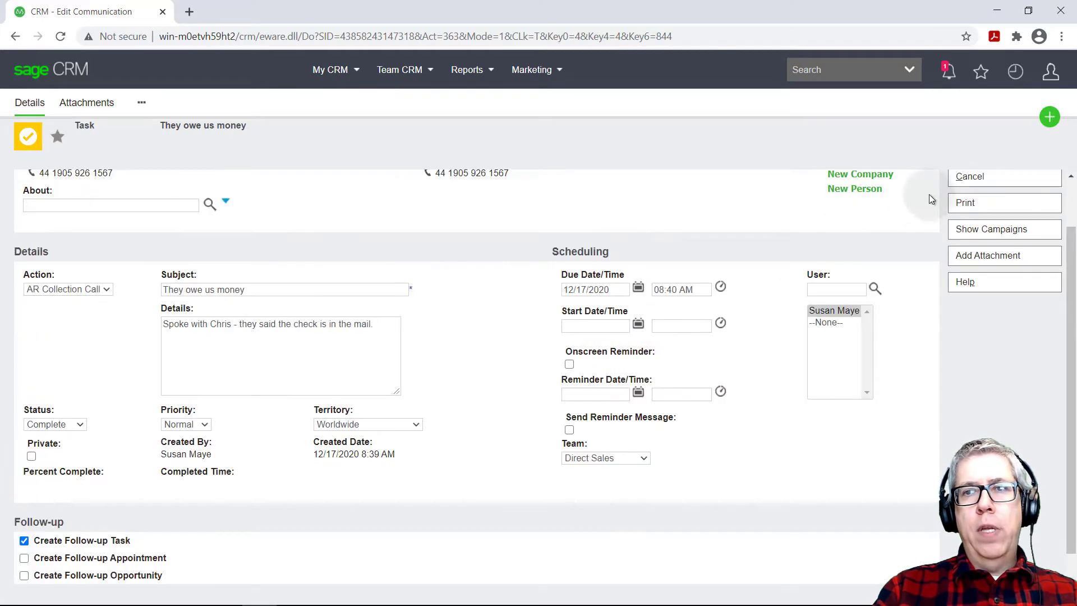
Save the completed call and set the new follow-up task's action to AR Follow up
click(967, 189)
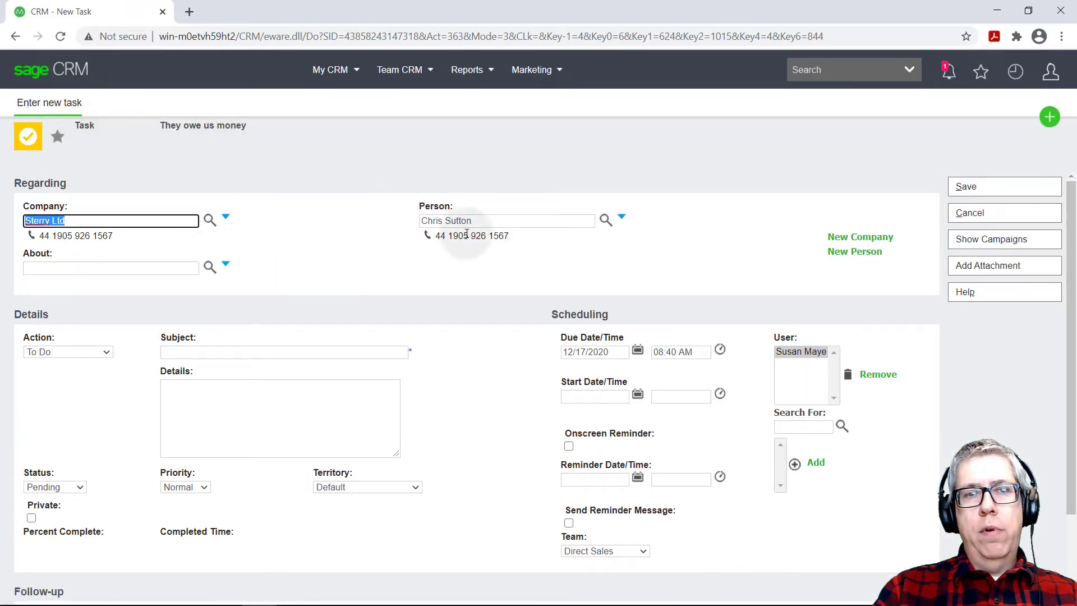
click(95, 352)
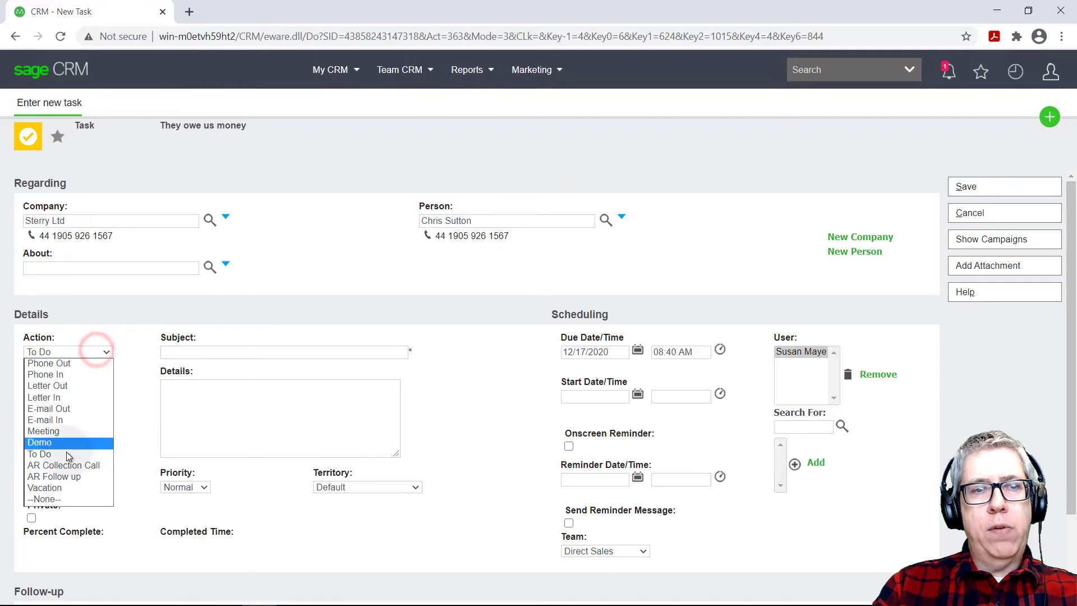
click(71, 475)
Enter subject 'Did we receive the check', details about the promised check, and due date December 24
click(222, 353)
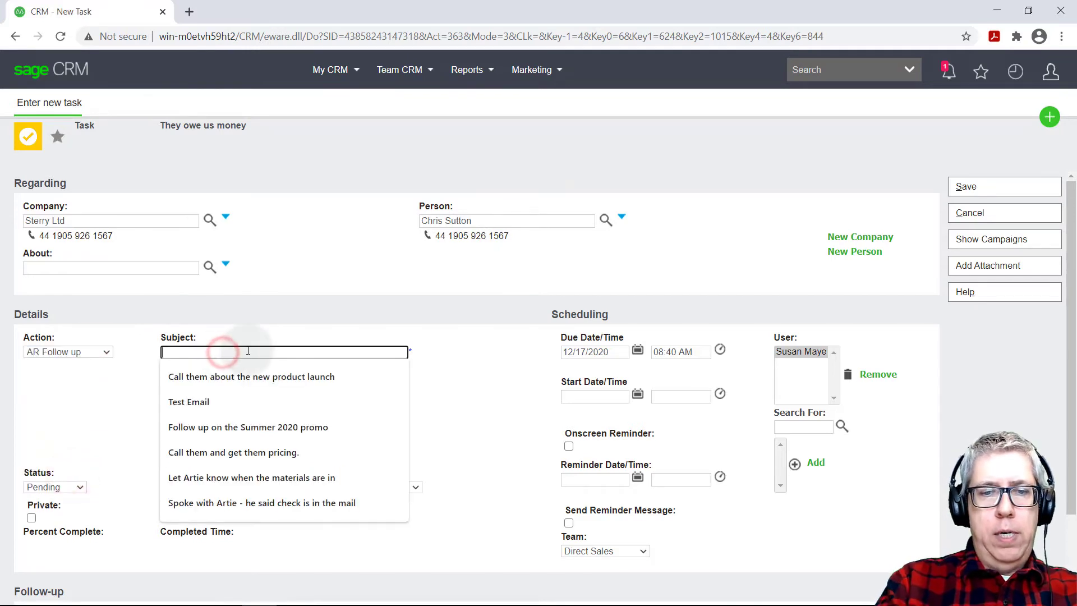
text(Did )
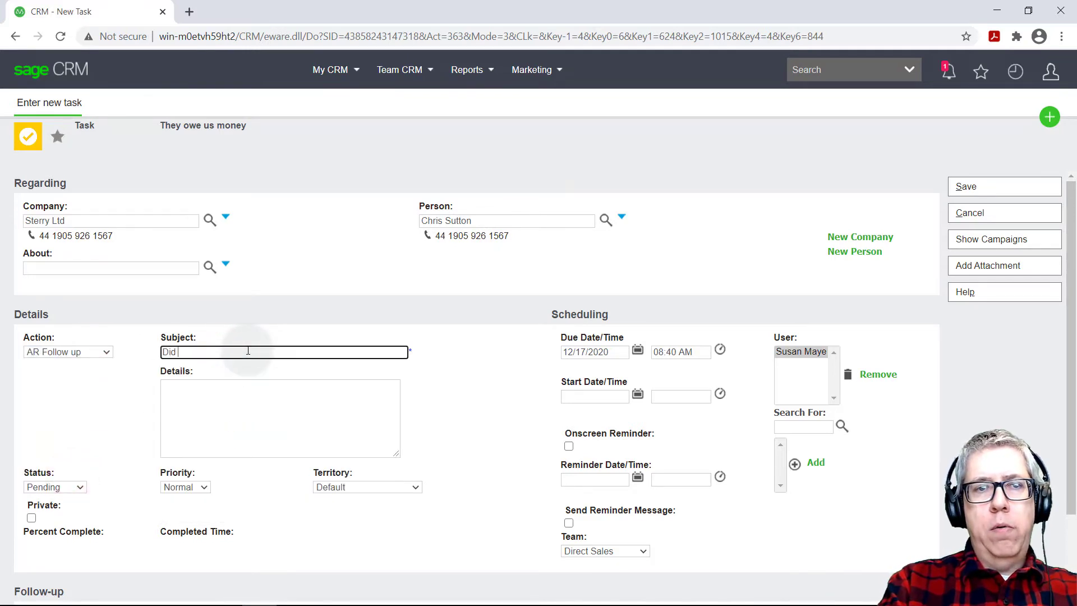
text(we receive the check)
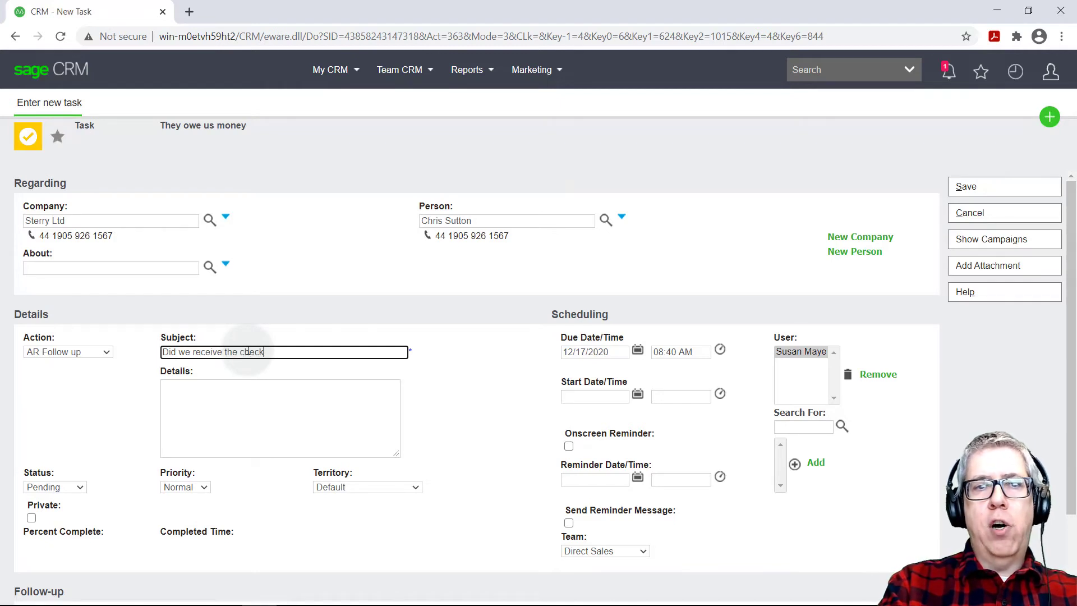
key(Tab)
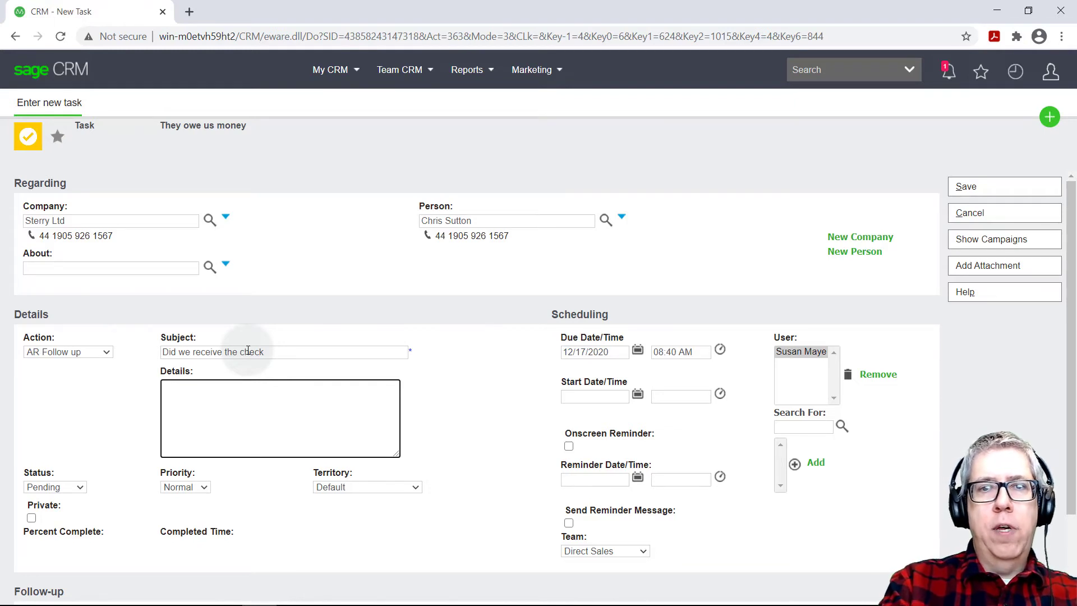
text(He told m)
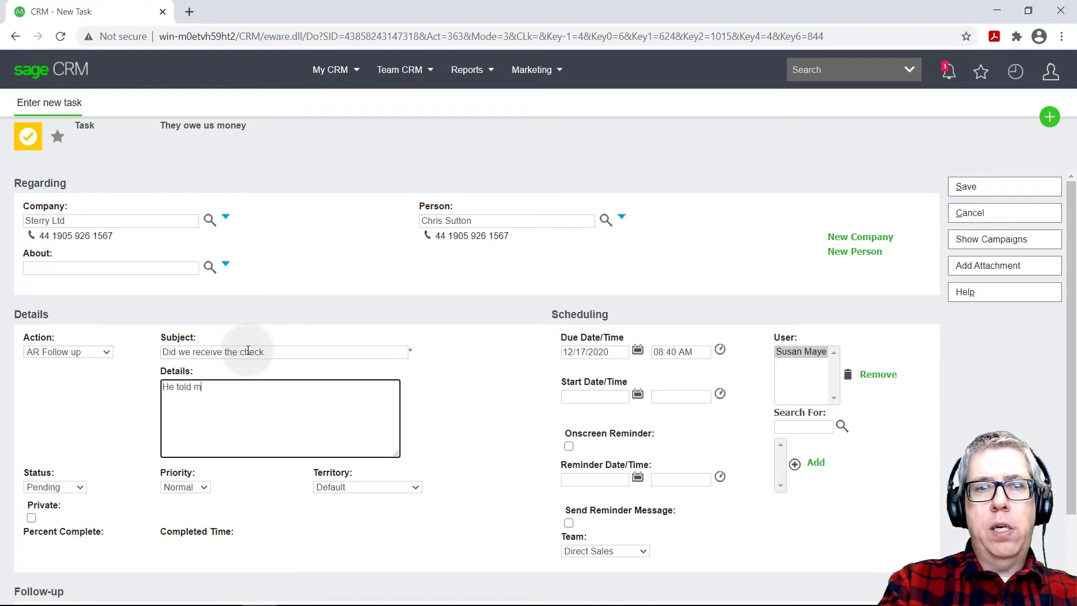
text(e on 12/17 )
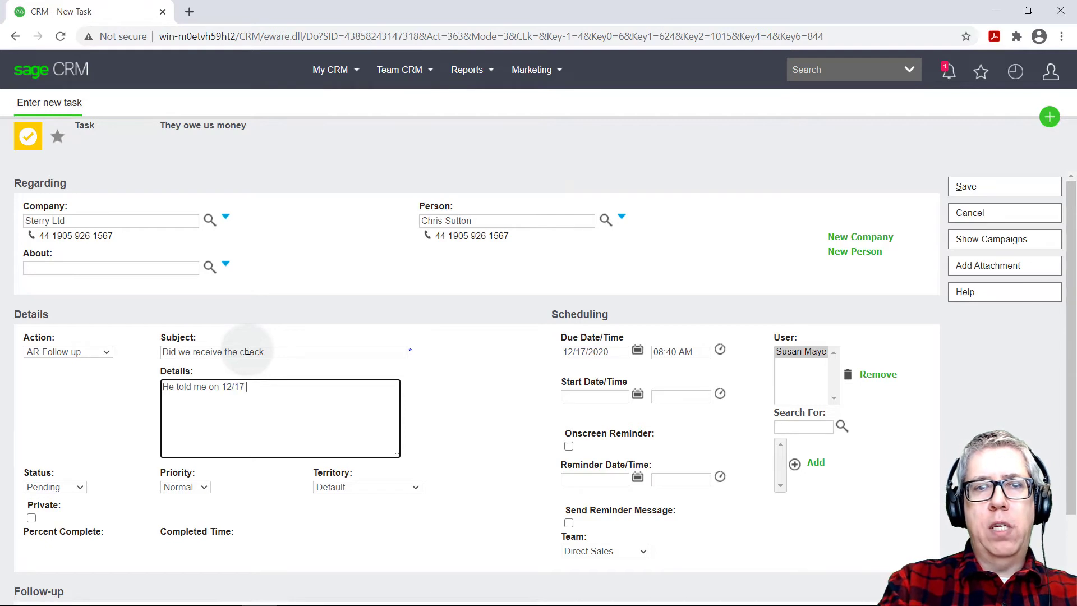
text(that the check )
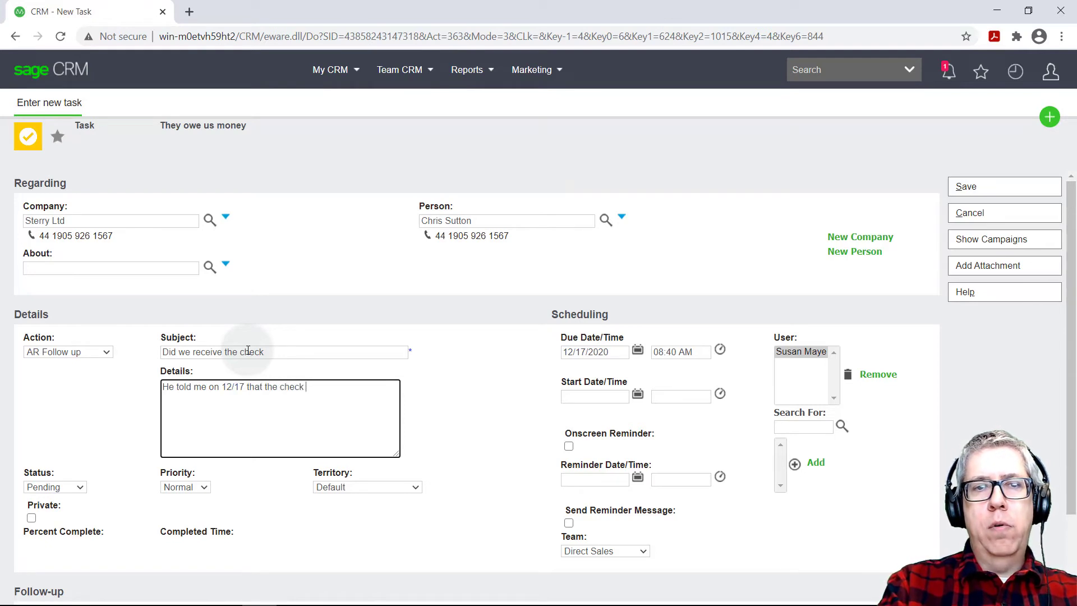
text(was on it's way.)
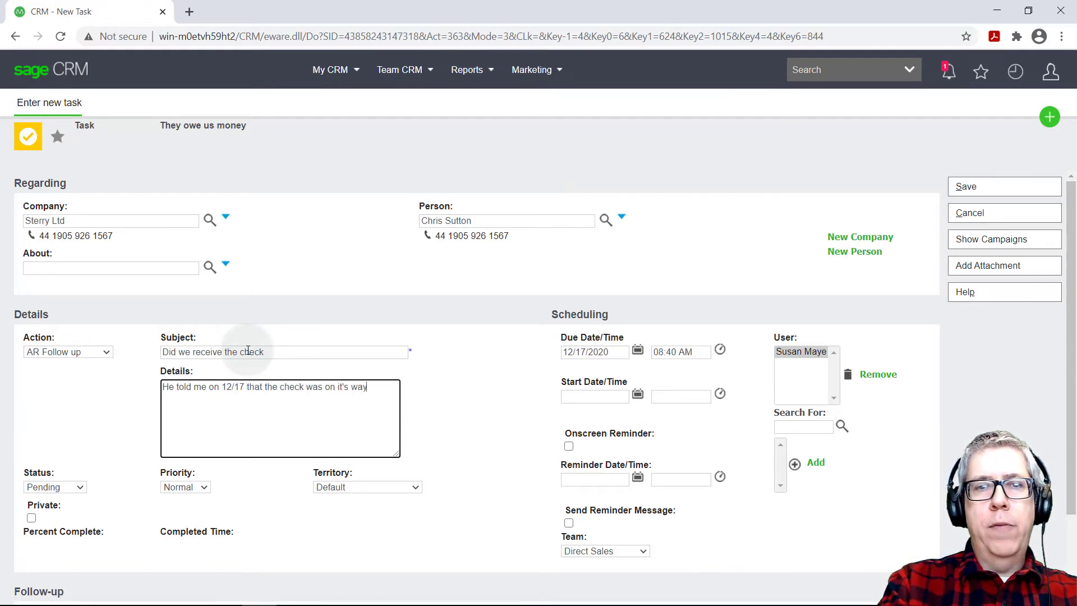
click(638, 350)
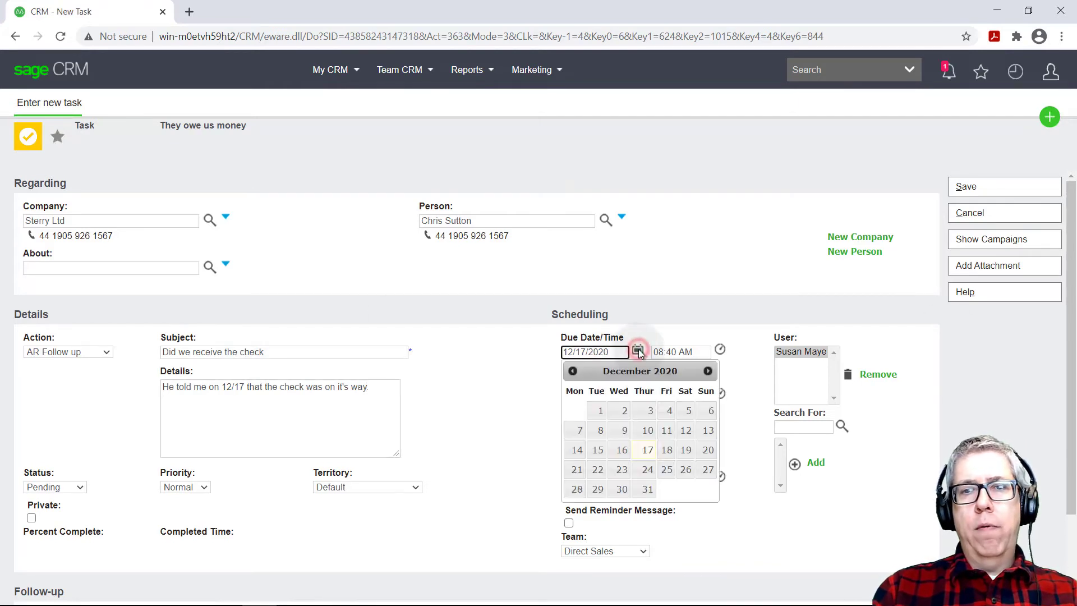
click(645, 473)
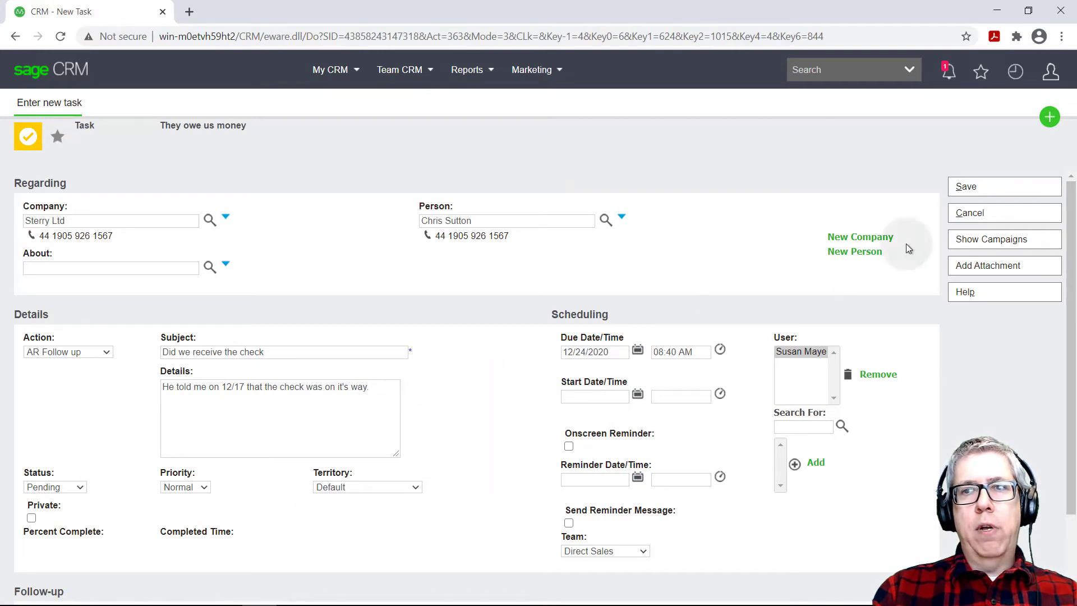
Save the AR Follow up task and advance the agenda one day to show December 24
click(967, 191)
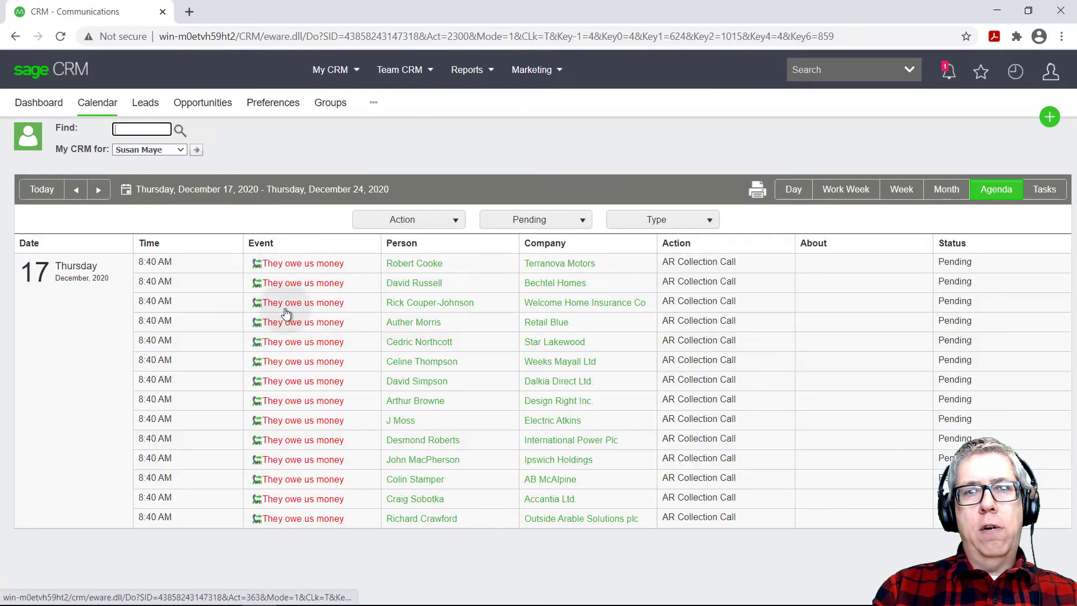
click(101, 194)
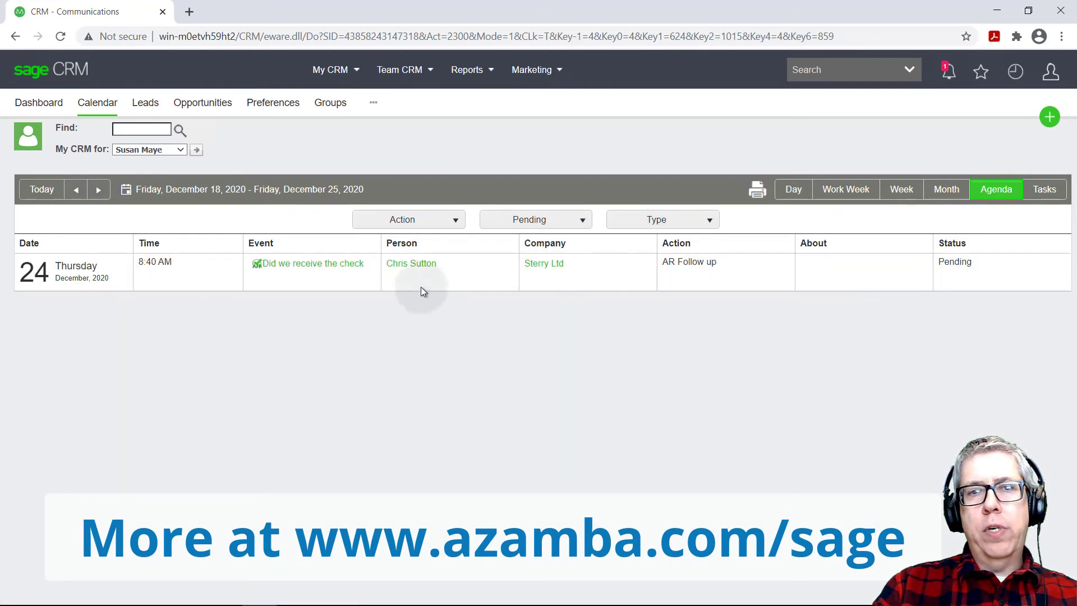
Search for the contact by name, then open Sterry Ltd's company record and its Communications list
click(821, 72)
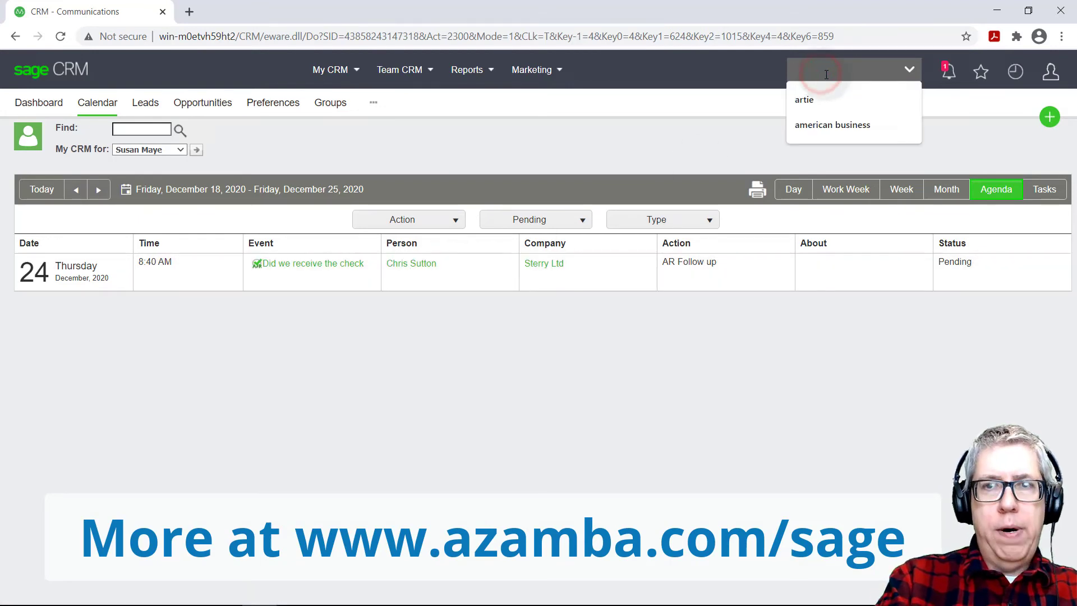
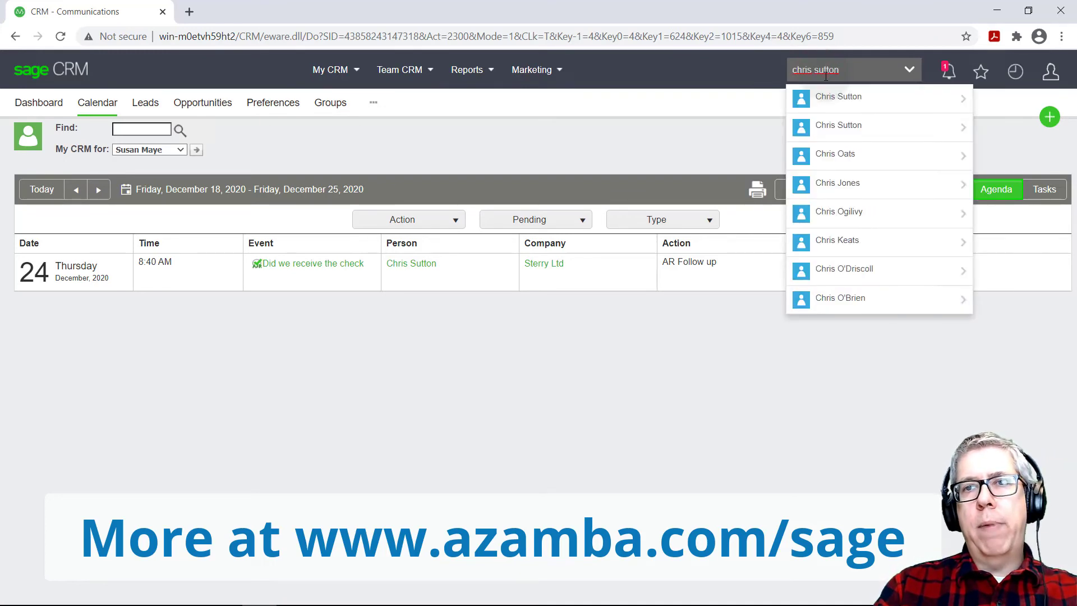
click(839, 95)
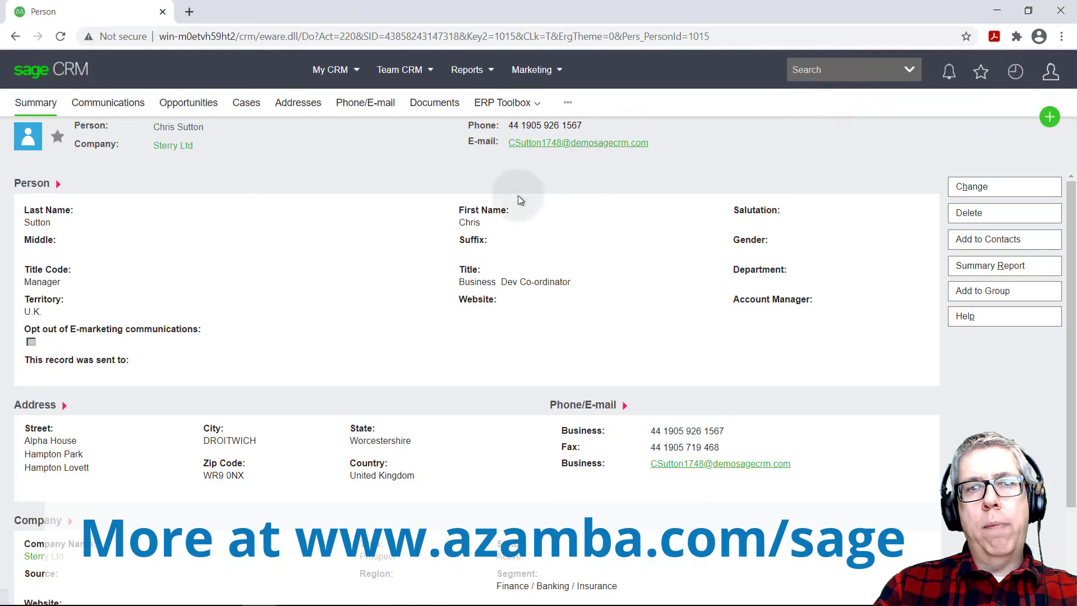
click(166, 147)
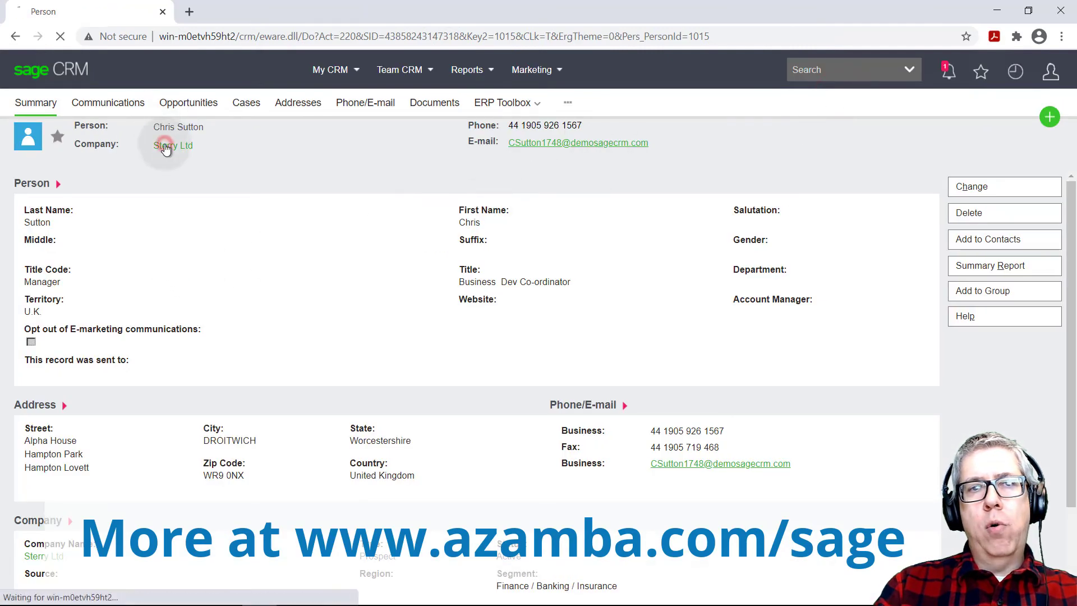
click(183, 104)
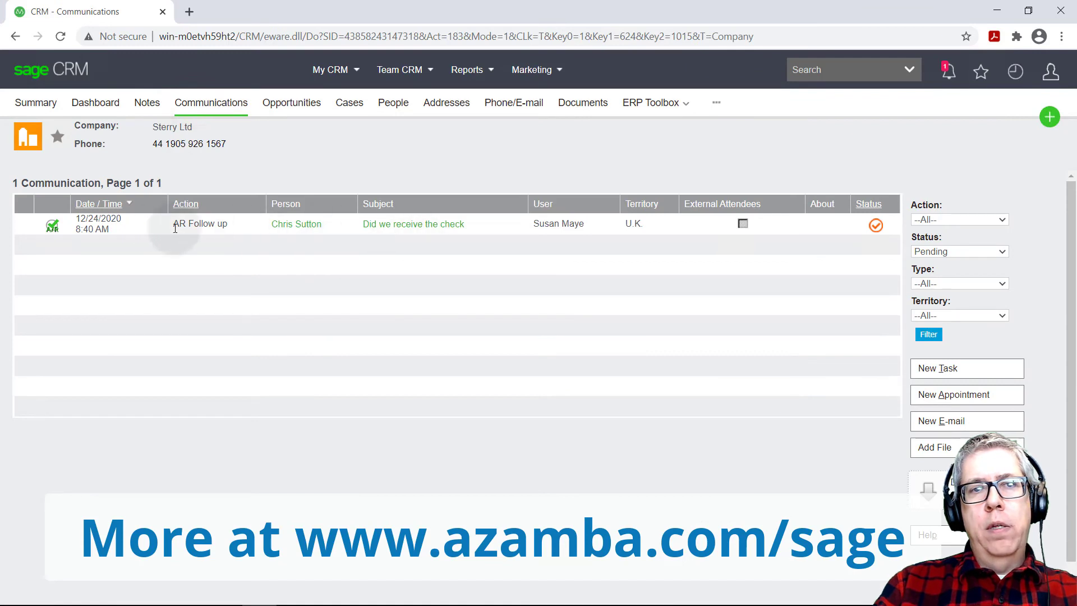
Filter Sterry Ltd's communications by Status --All-- to show both the completed call and pending follow-up
click(991, 250)
click(931, 307)
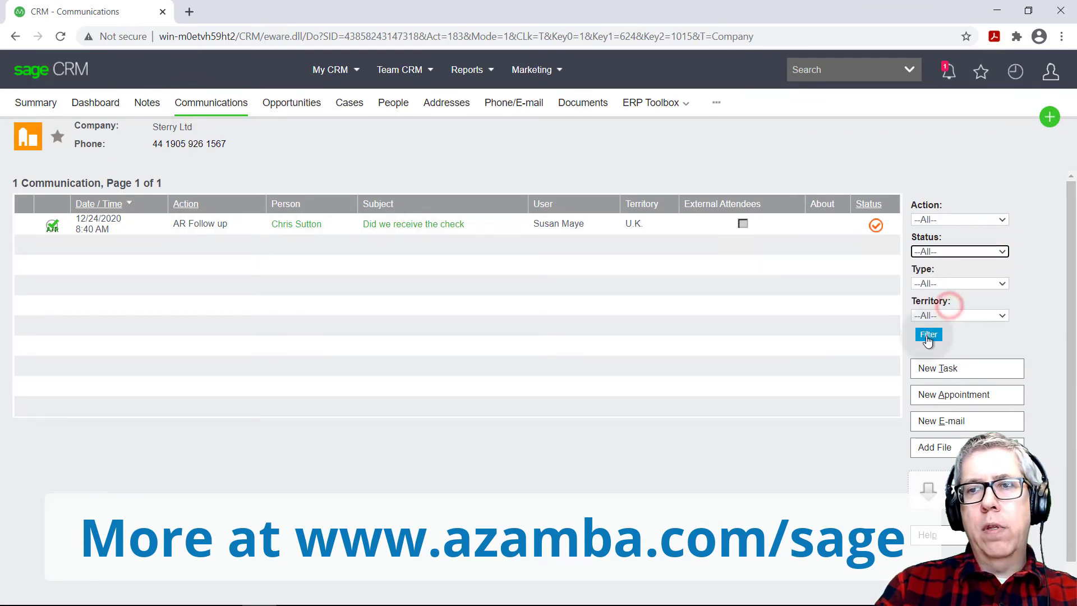
click(928, 335)
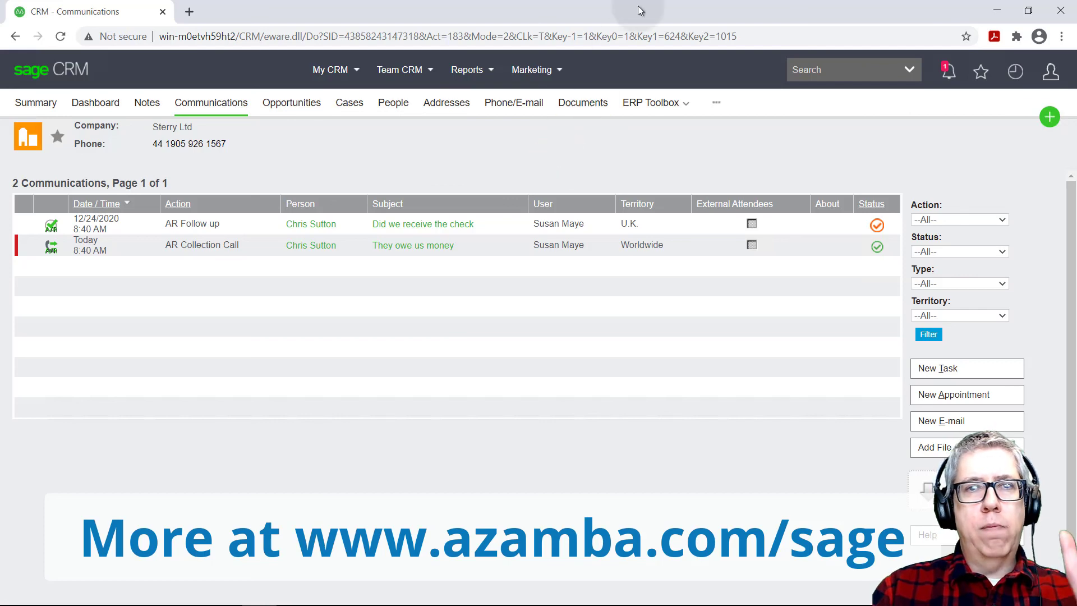
click(586, 150)
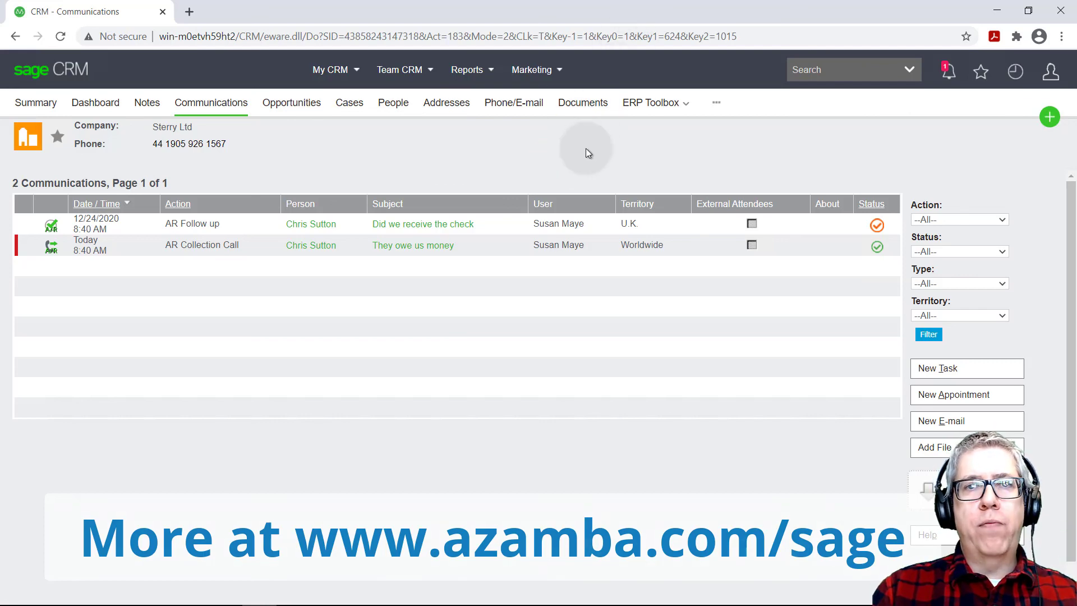